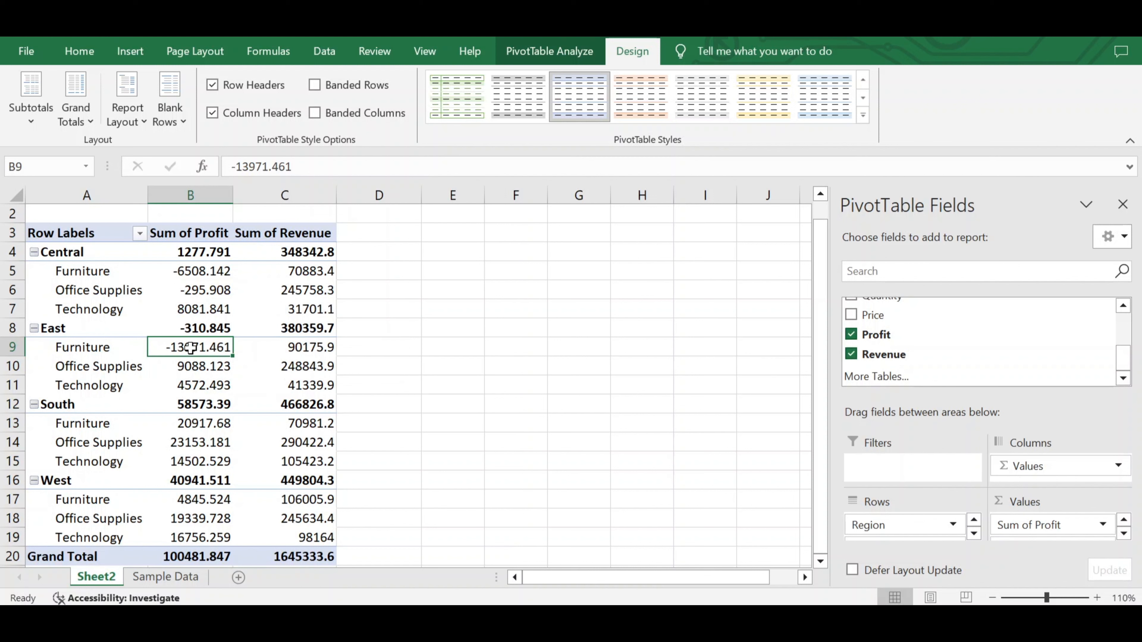
- Apply the orange style from the first row of the Medium gallery to the PivotTable
mouse_move(192, 349)
left_click(863, 115)
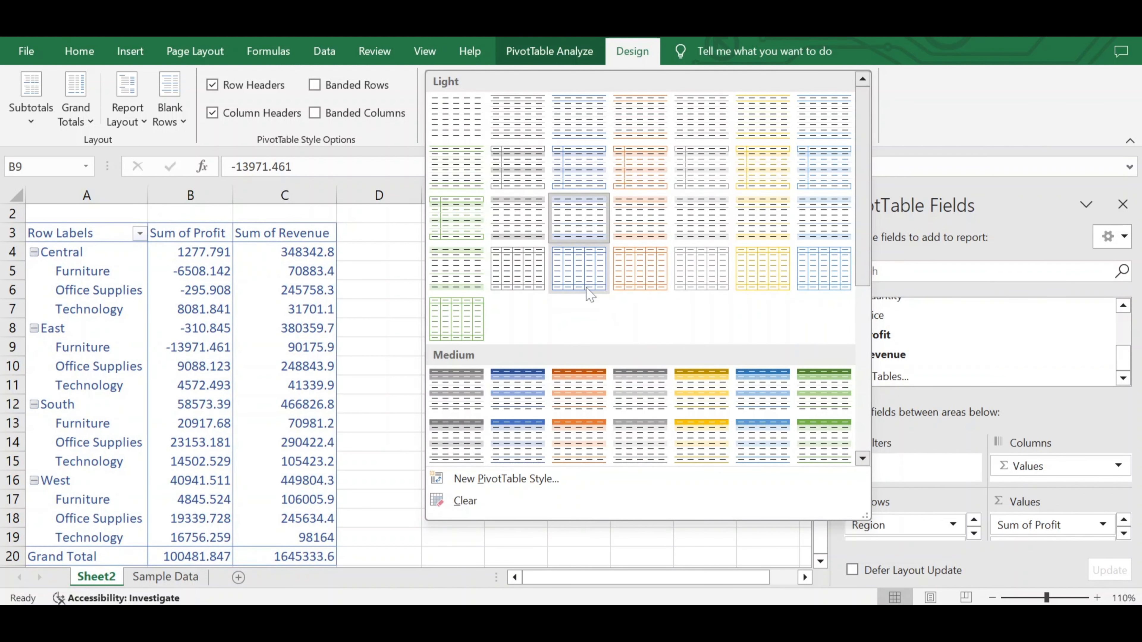
left_click(587, 392)
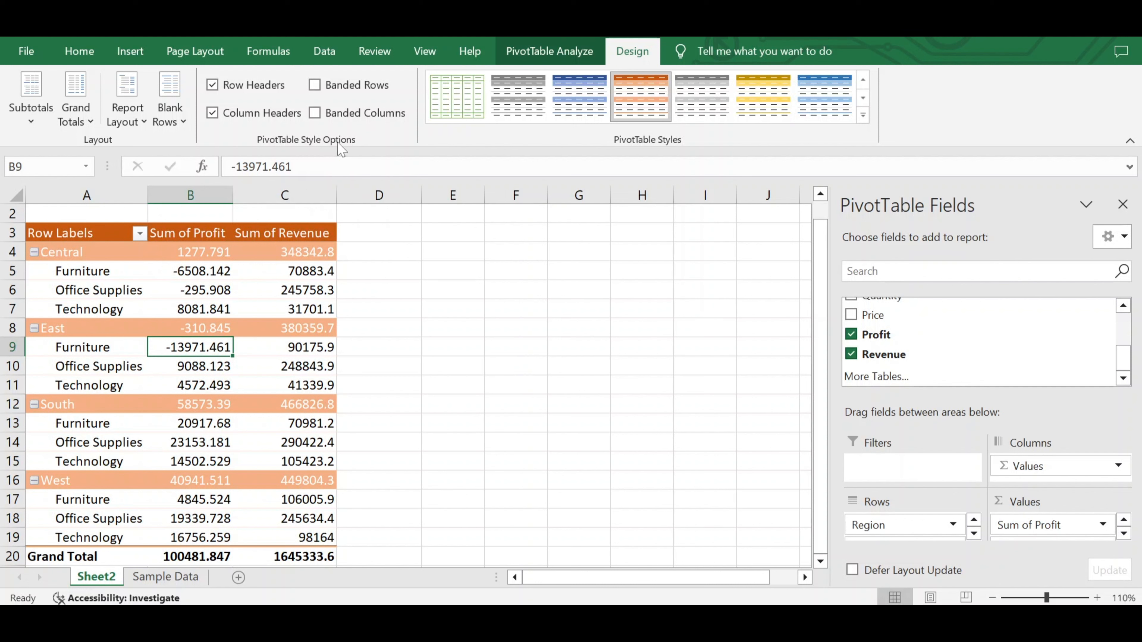
- Try banded rows and banded columns on the PivotTable, switching each one off again
left_click(314, 85)
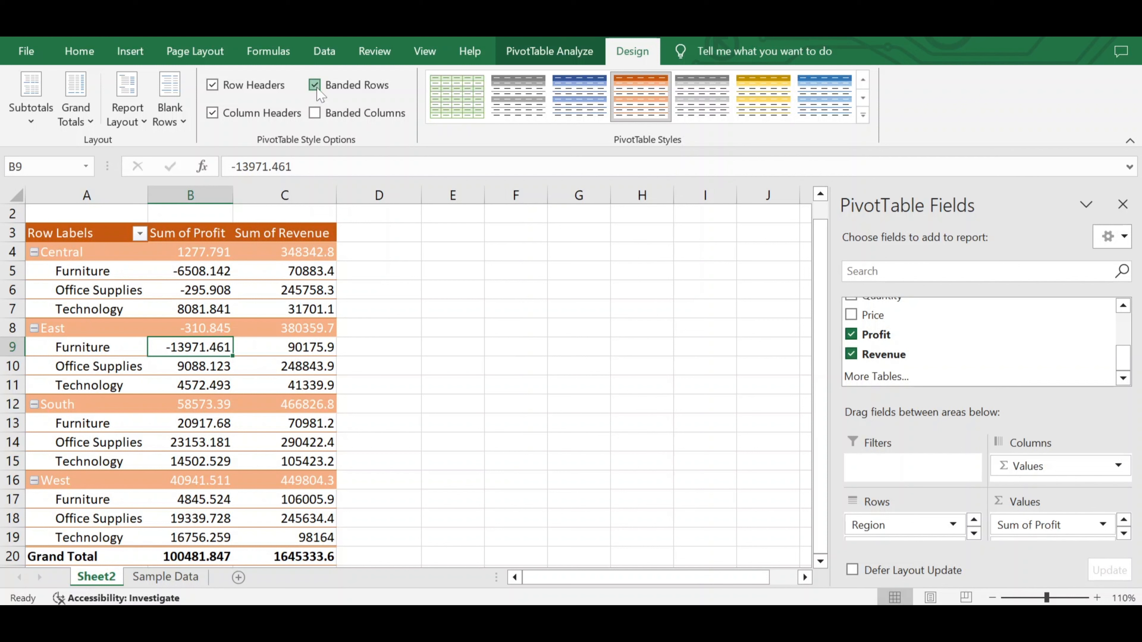
left_click(314, 85)
left_click(315, 113)
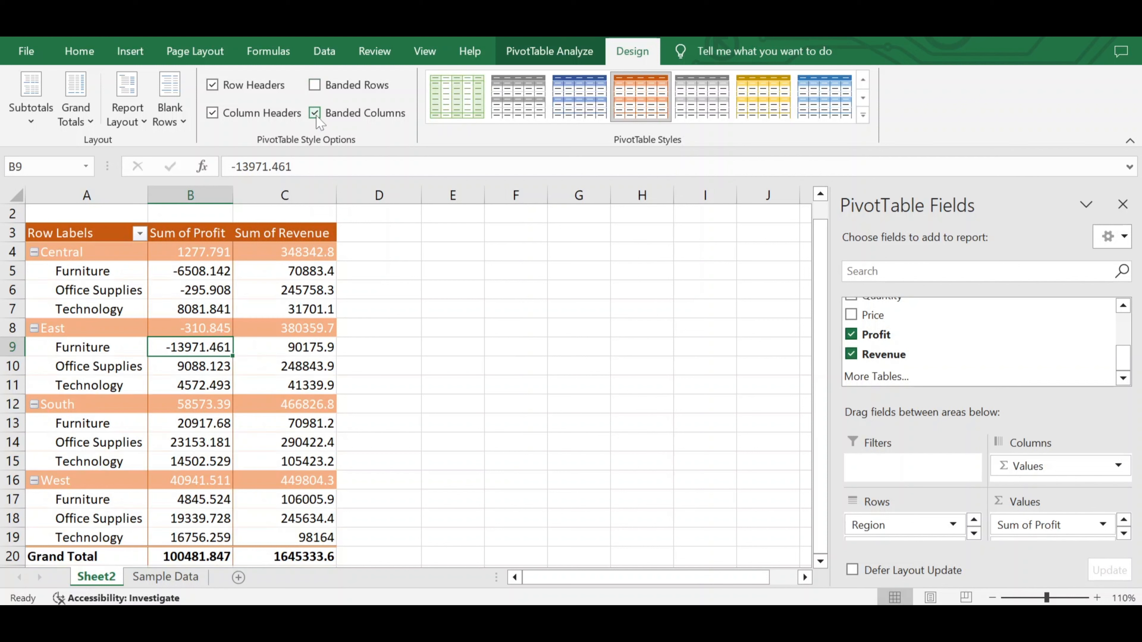
left_click(315, 114)
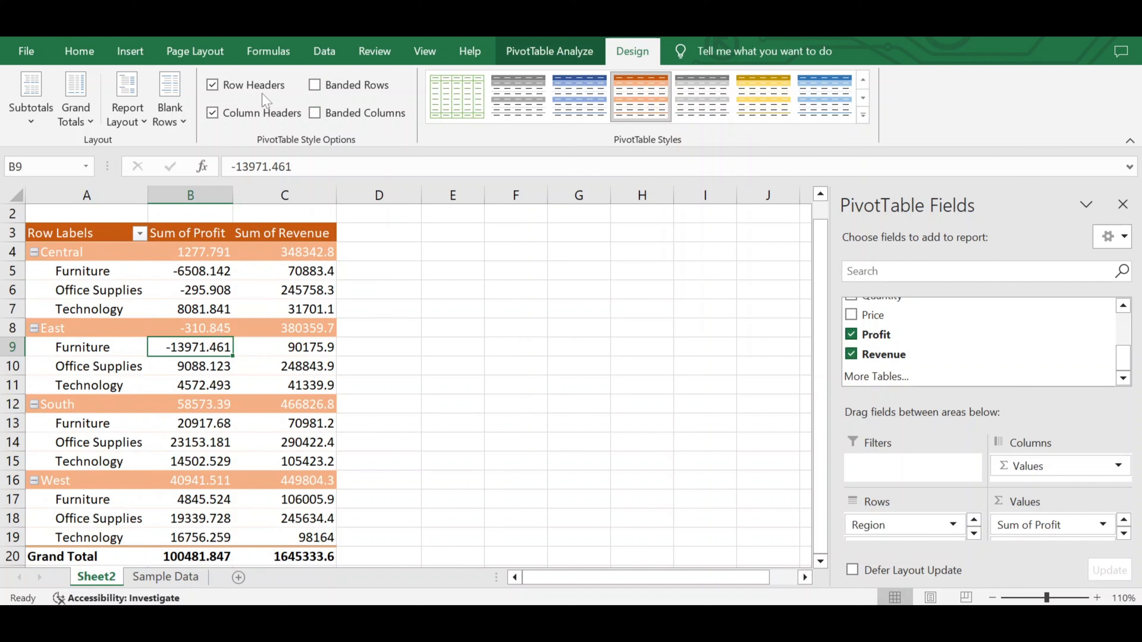
- Switch the PivotTable's row header and column header formatting off and back on, one after the other
left_click(214, 87)
left_click(213, 85)
left_click(213, 113)
left_click(213, 113)
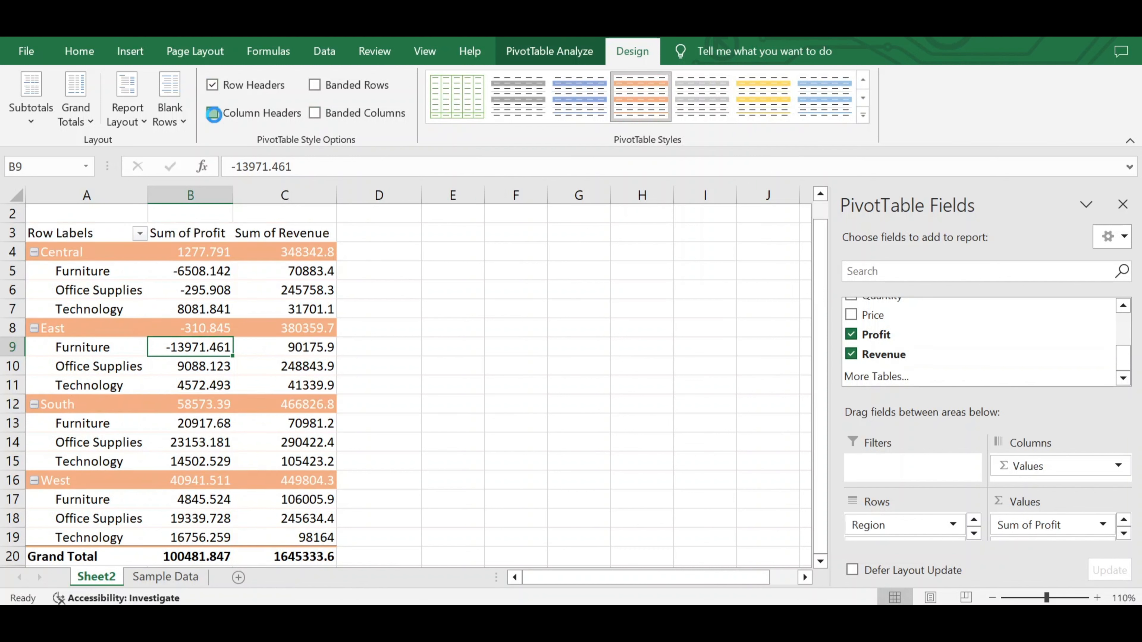
left_click(21, 124)
left_click(76, 114)
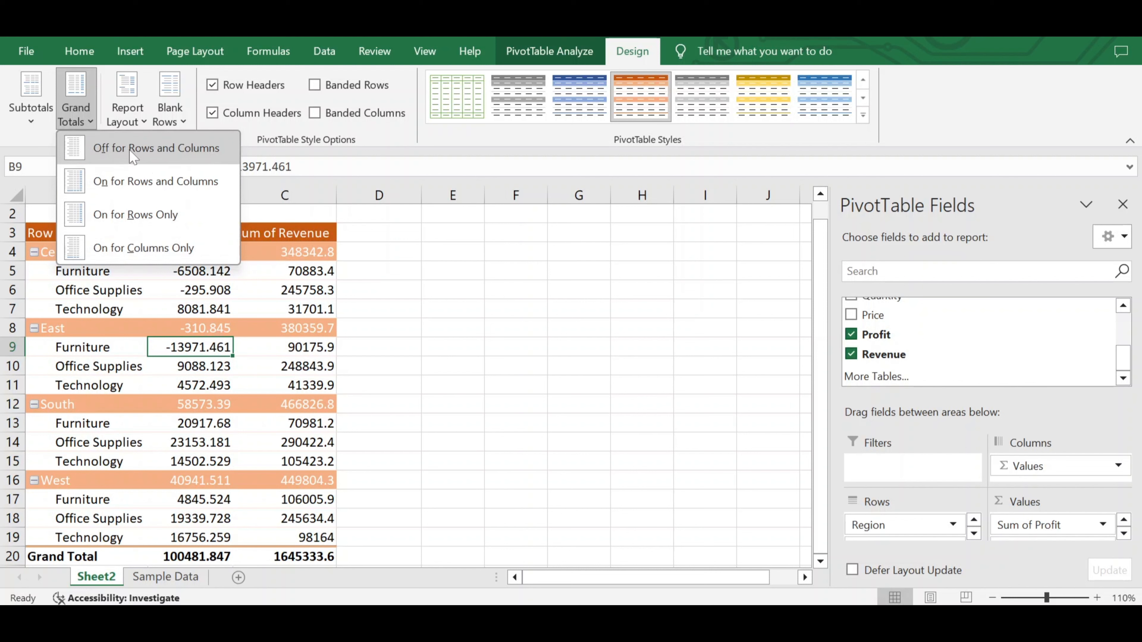
left_click(298, 300)
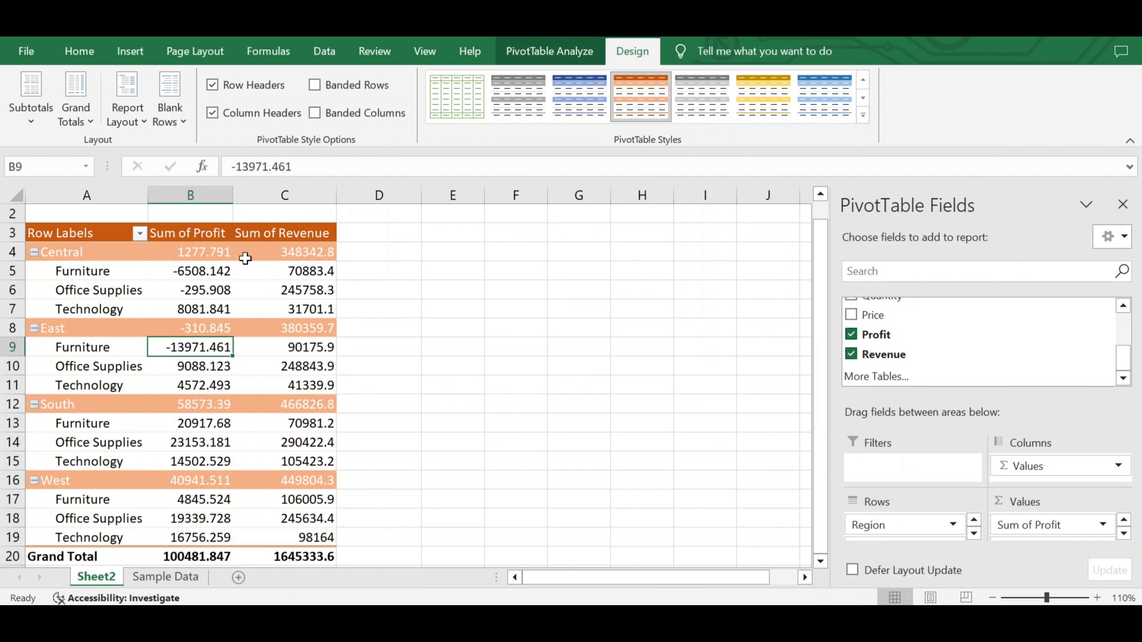
- Rename the Sum of Profit column header in cell B3 to "Total Profit"
left_click(188, 234)
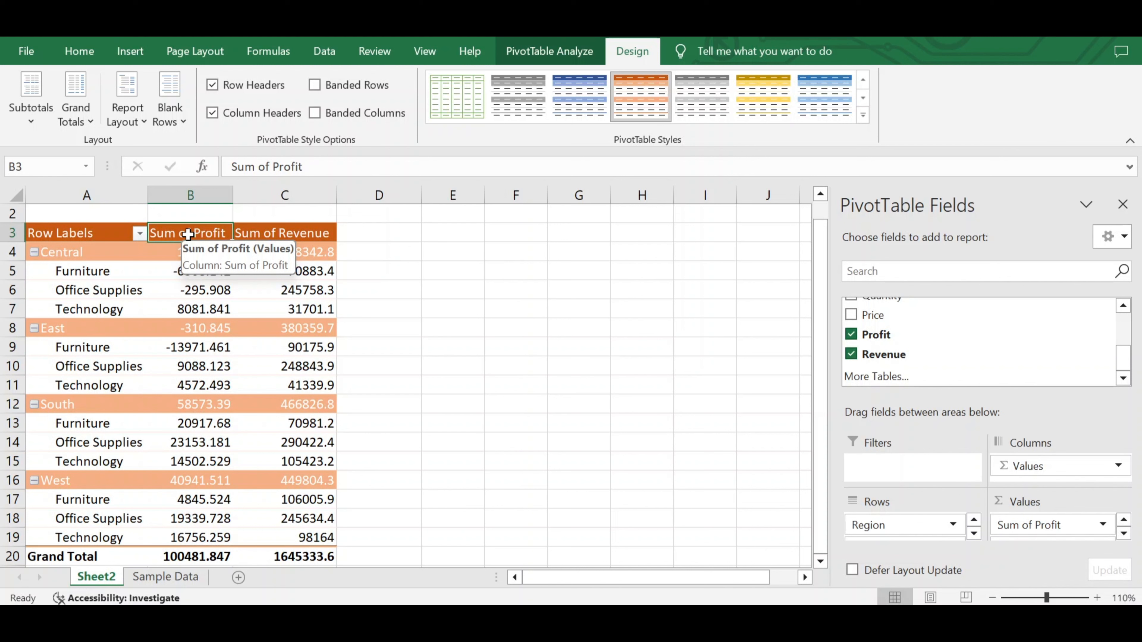
type("Total")
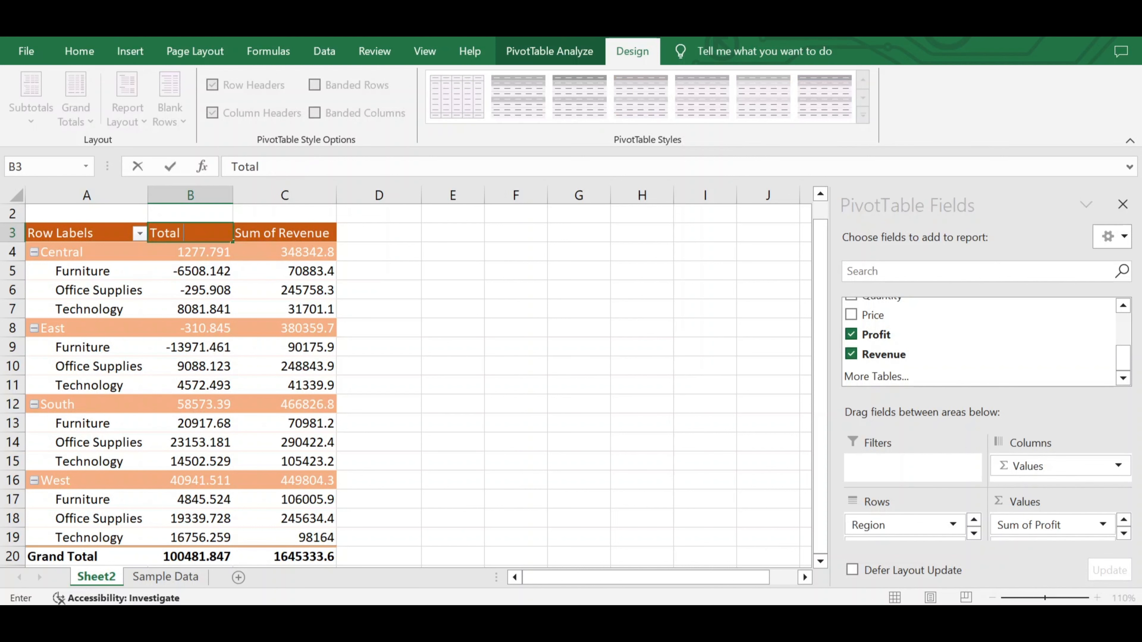
type(" Profi")
type("t")
left_click(118, 252)
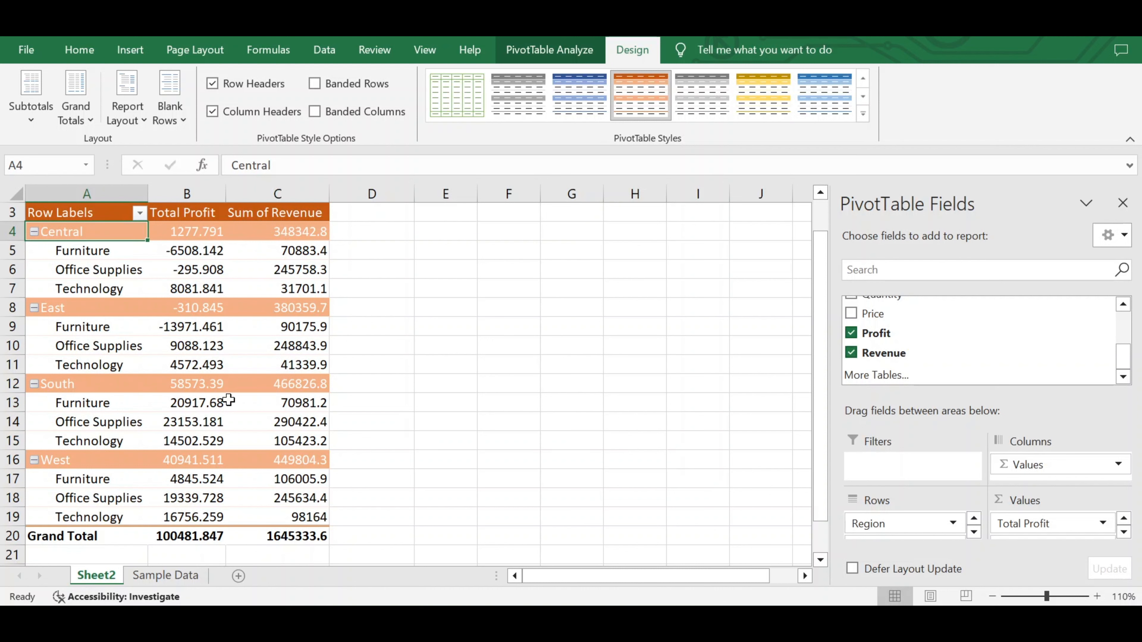
left_click(47, 234)
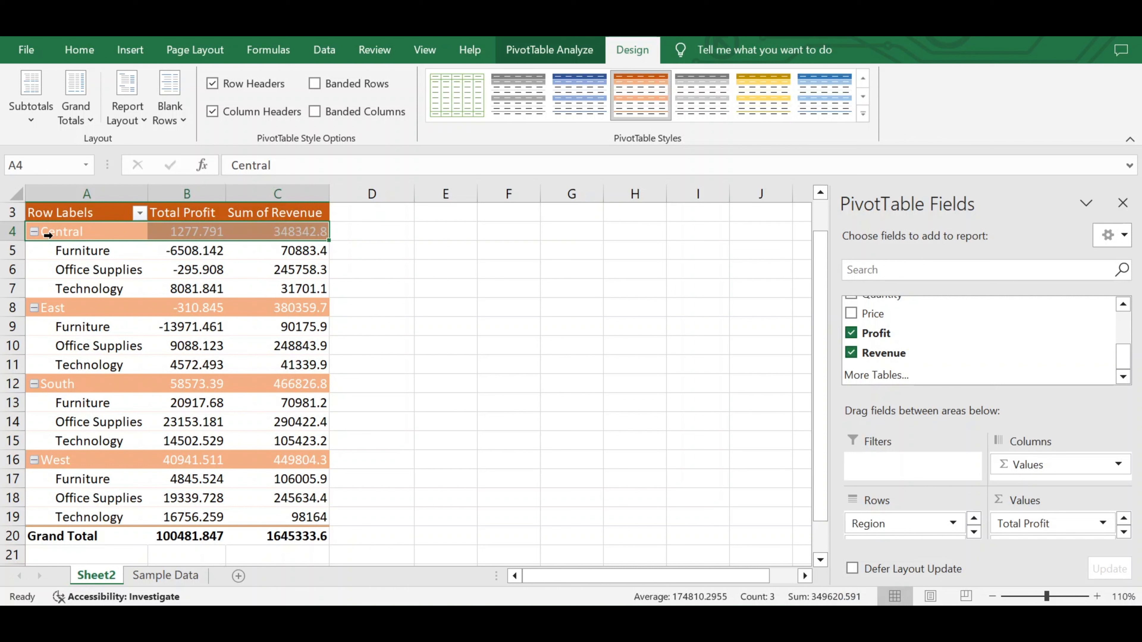
left_click(50, 307)
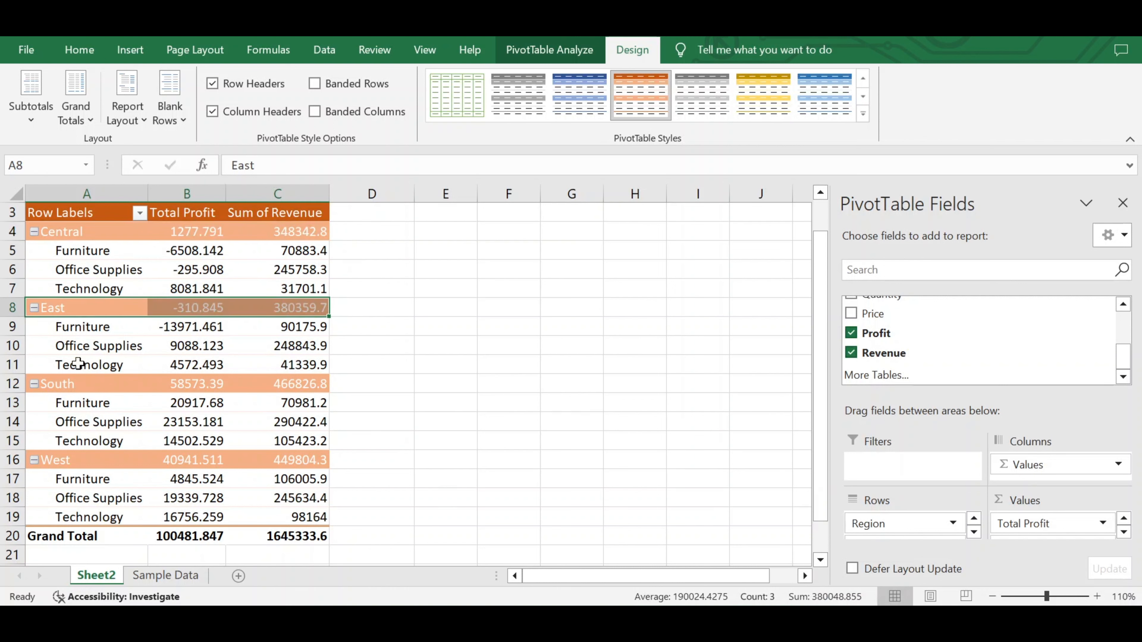
left_click(72, 385)
left_click(77, 452)
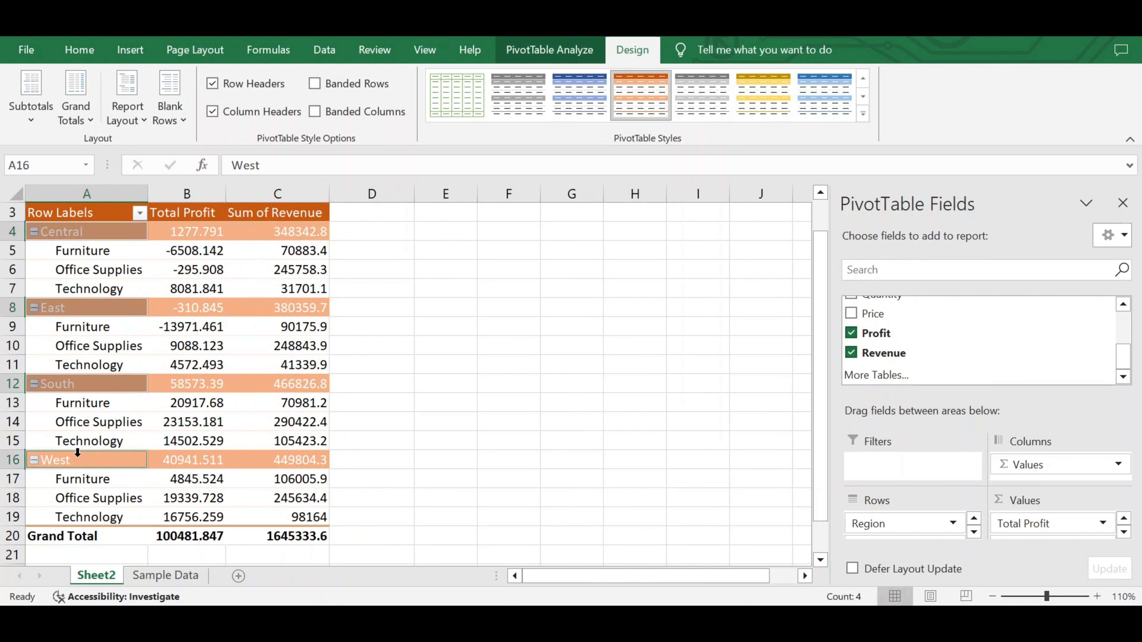
left_click(250, 266)
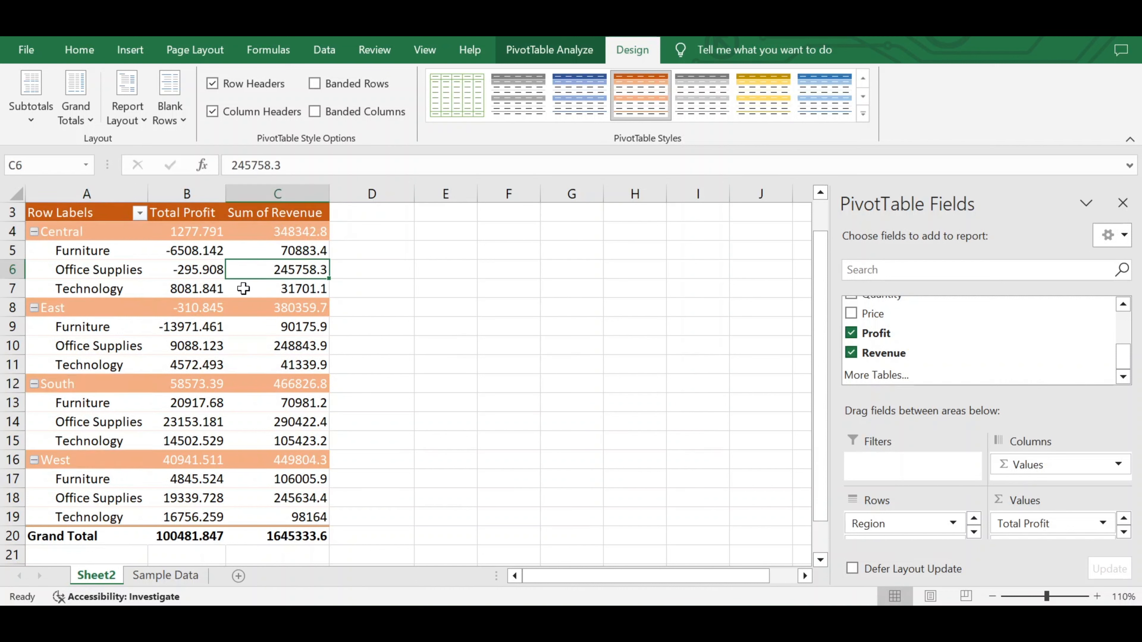
- Group the Central and East regions together in the PivotTable rows
left_click(48, 234)
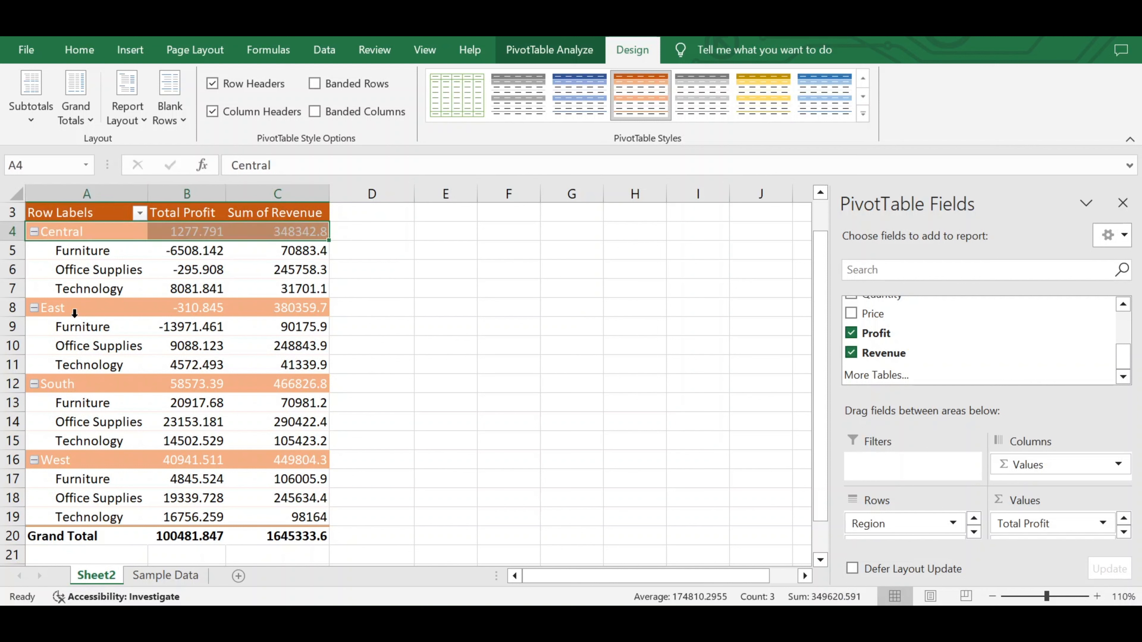
left_click(40, 307, "ctrl")
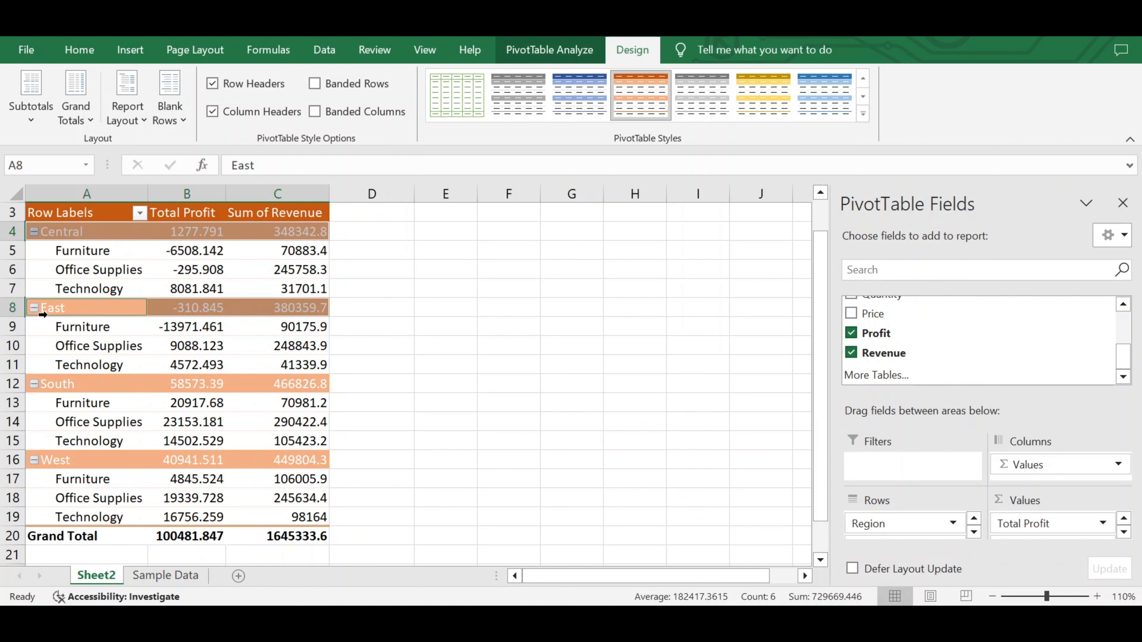
right_click(64, 308)
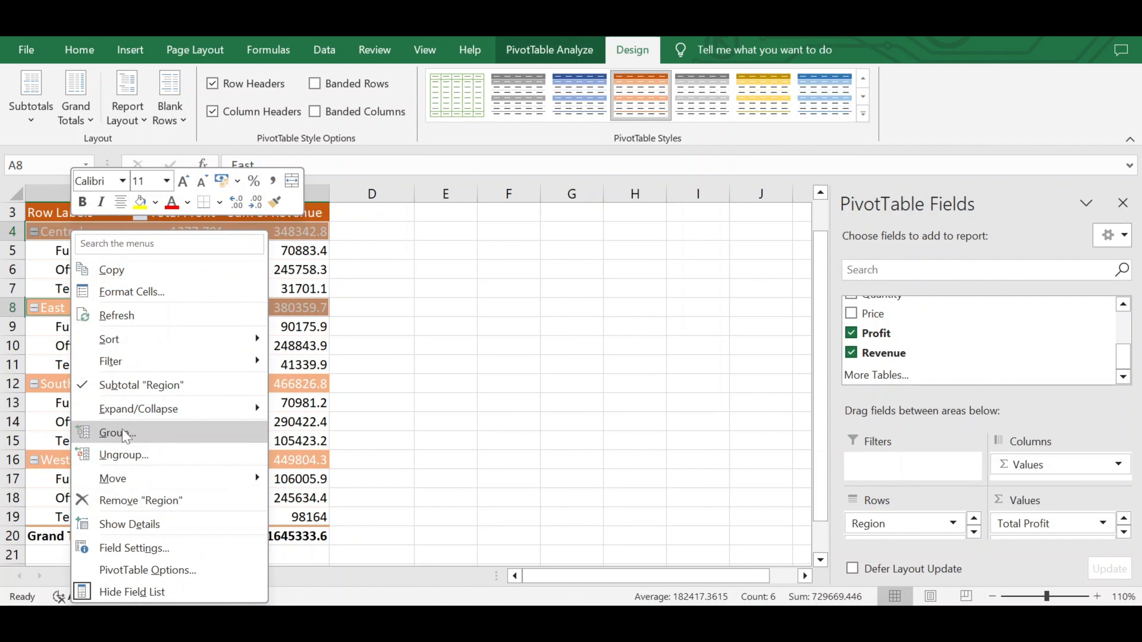
left_click(140, 433)
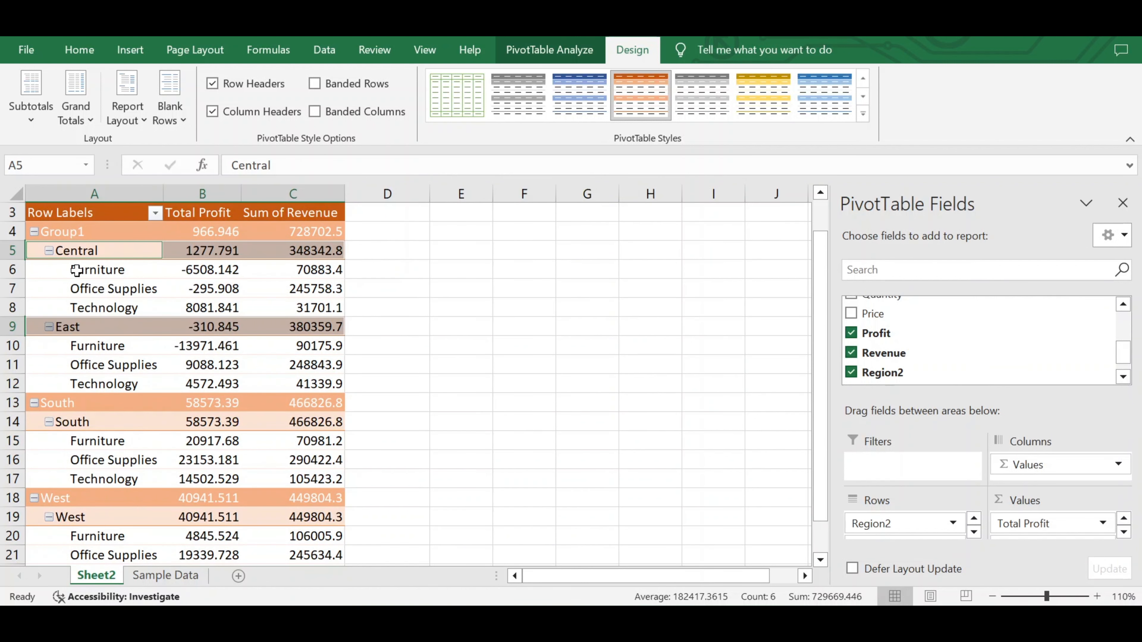
- Collapse and re-expand Group1 in the PivotTable rows
left_click(46, 236)
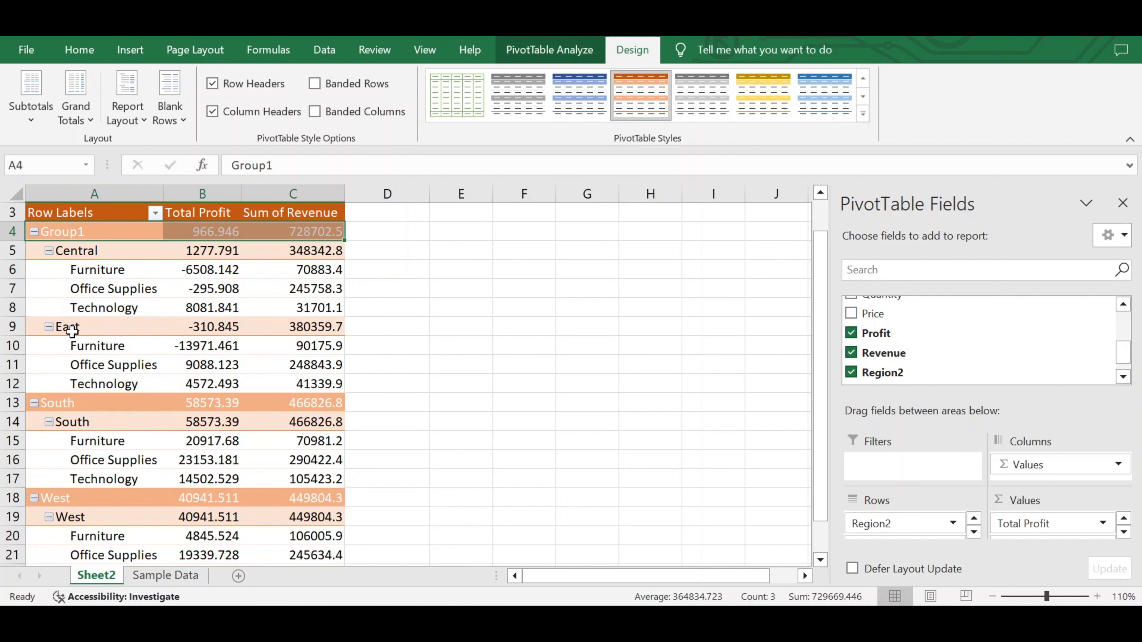
left_click(32, 235)
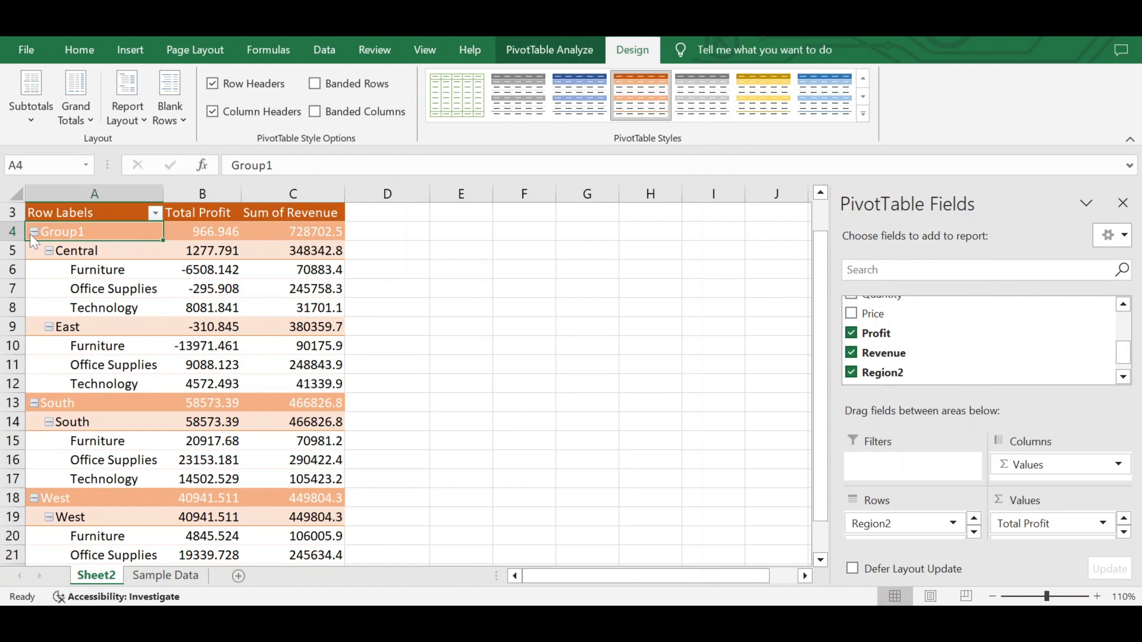
left_click(34, 232)
left_click(33, 233)
- Ungroup Group1 so the regions are separate row items again
right_click(87, 231)
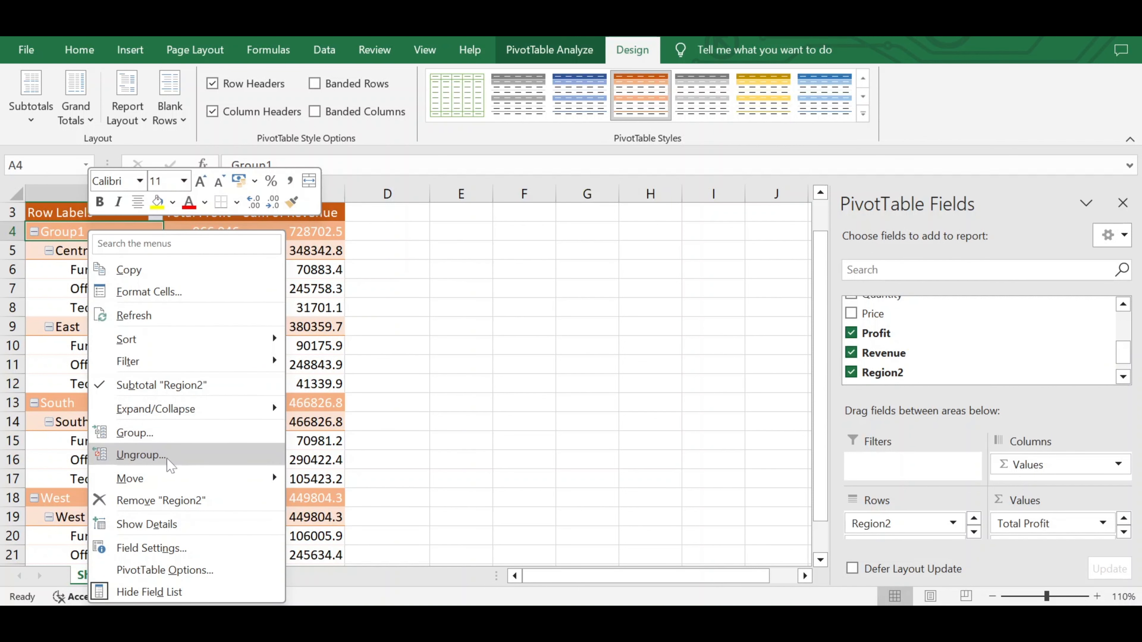
left_click(156, 460)
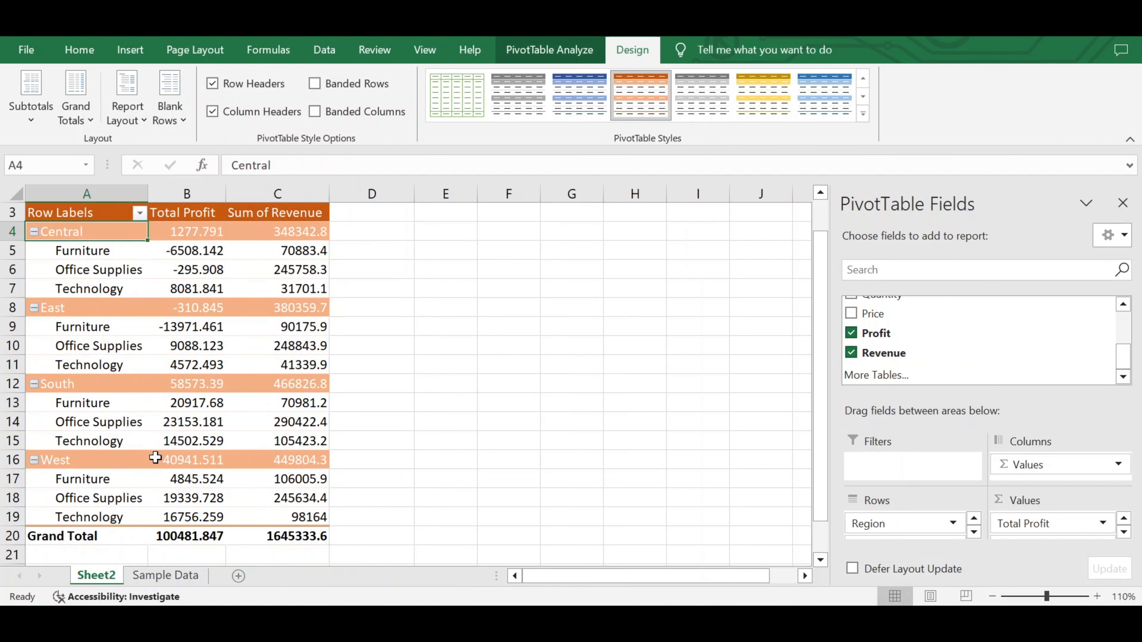
left_click(162, 248)
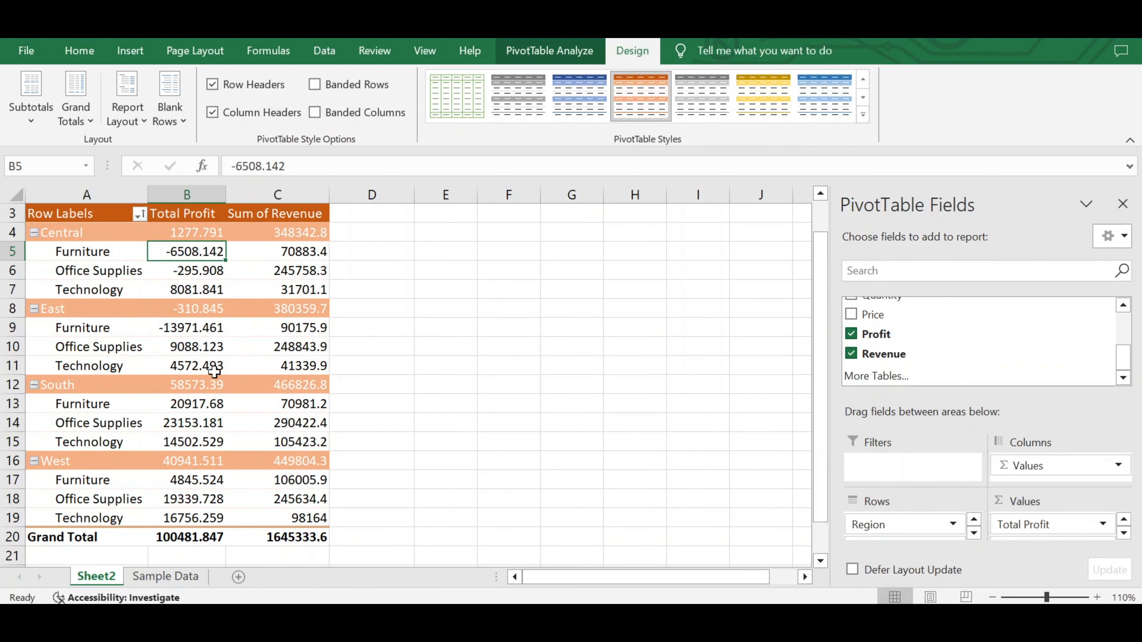
- Look at the sort choices for Central's Furniture row label and for its Total Profit value
mouse_move(241, 394)
left_click(75, 259)
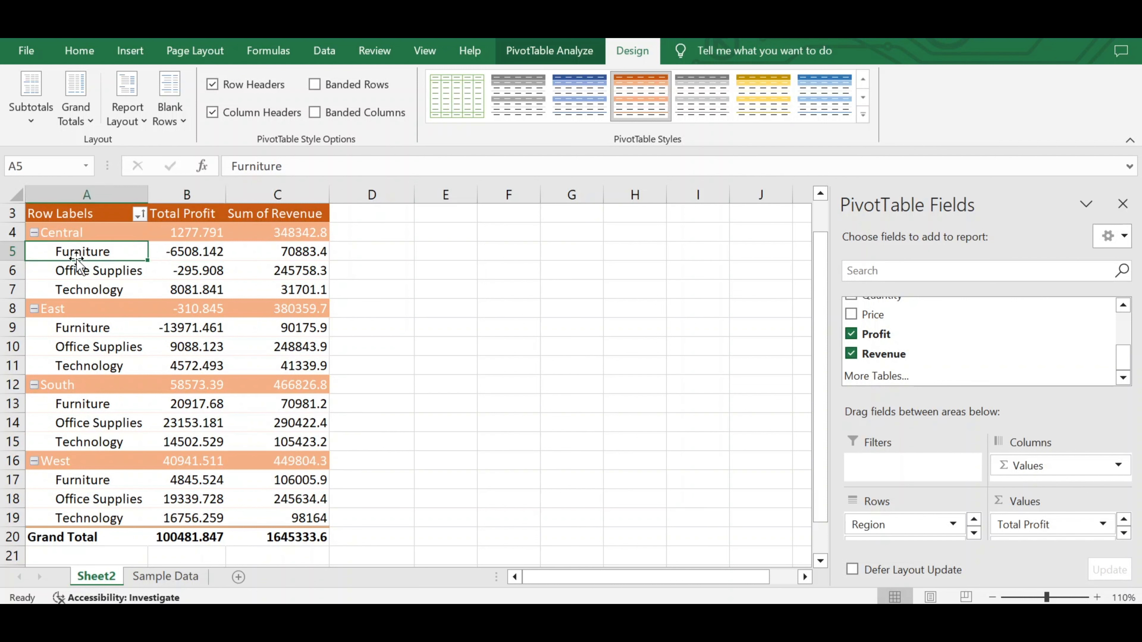
right_click(89, 253)
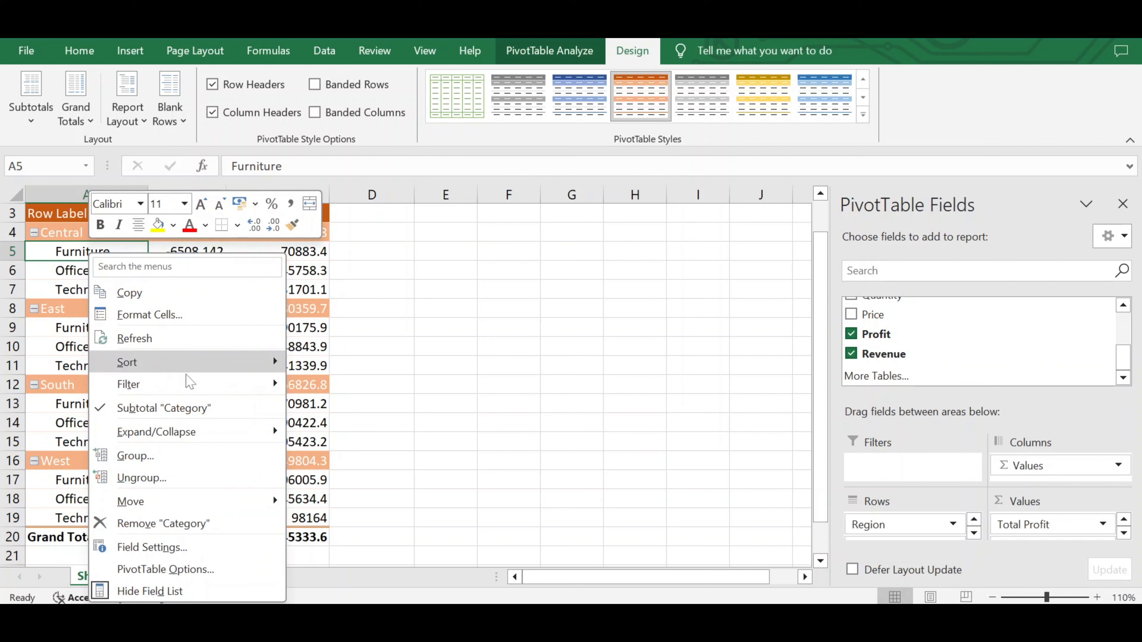
mouse_move(167, 371)
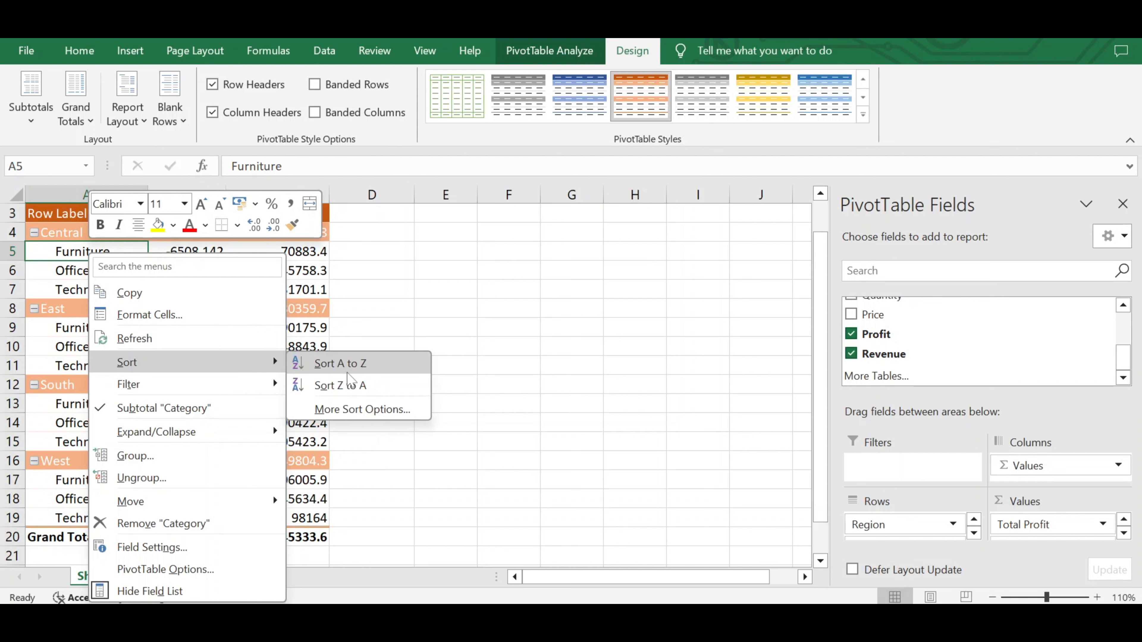
left_click(362, 386)
left_click(223, 252)
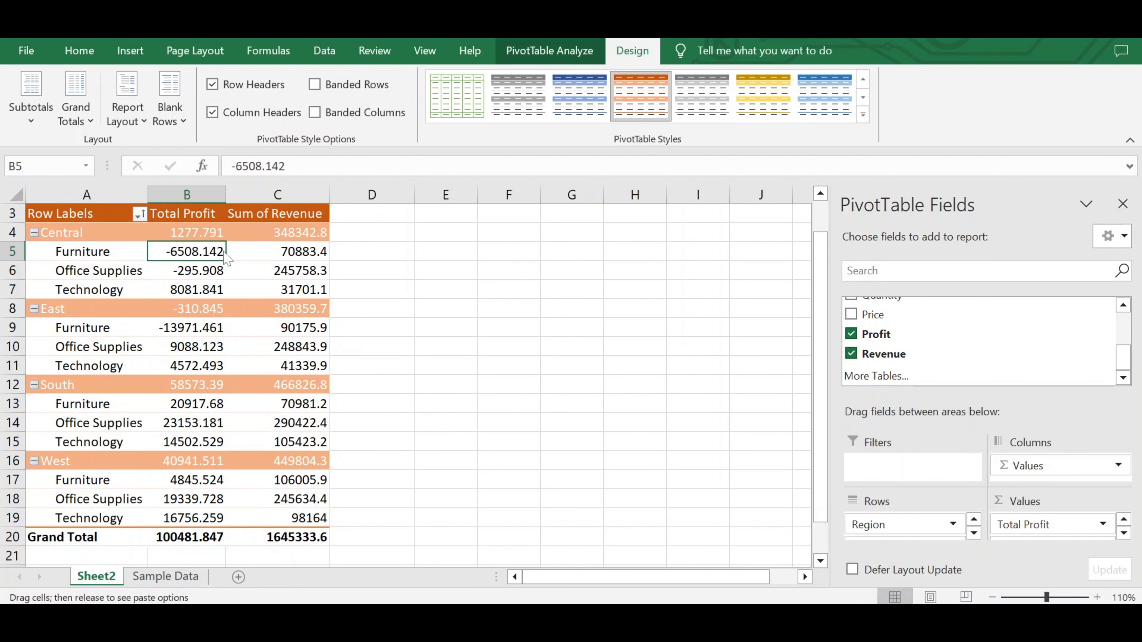
right_click(206, 250)
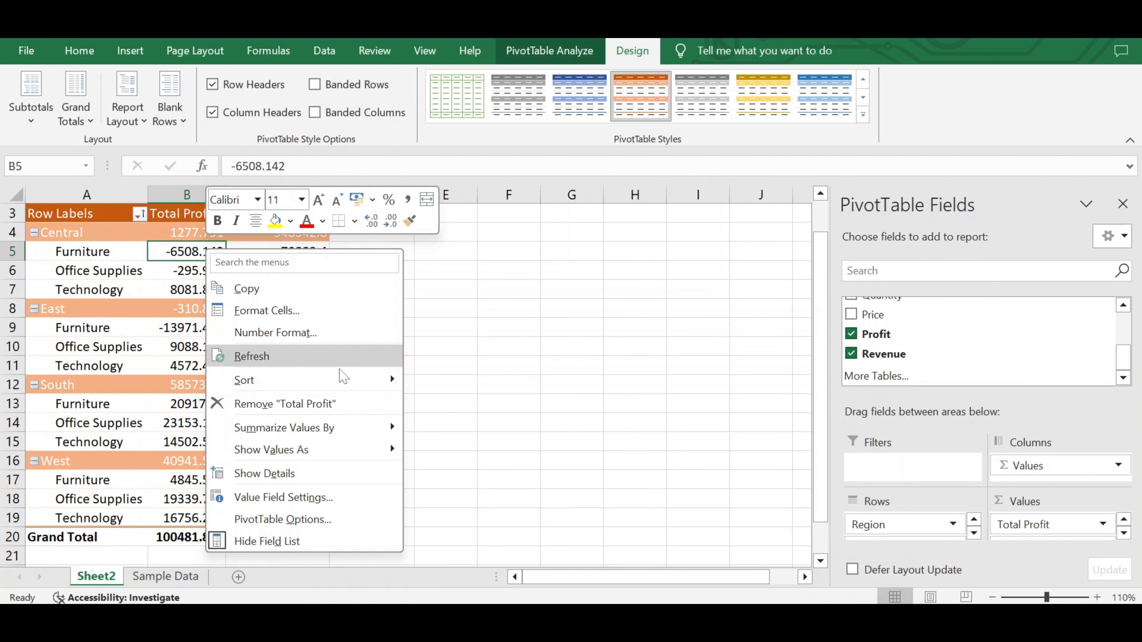
mouse_move(379, 382)
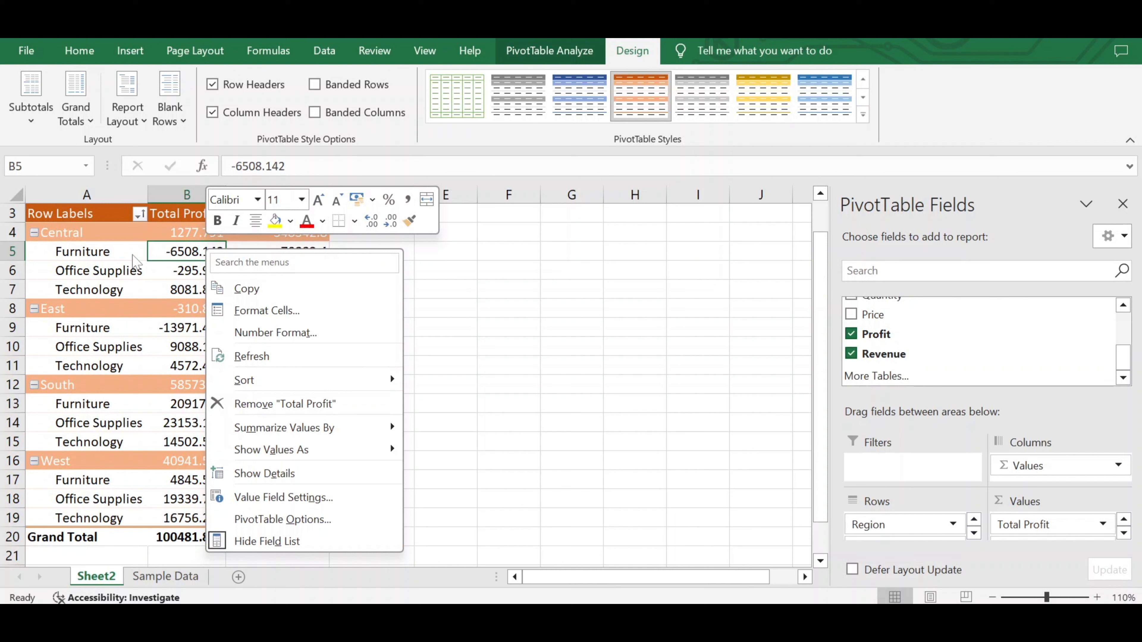
key("Escape")
- Set the Category field's sorting to manual and move Furniture below Office Supplies in the PivotTable rows
left_click(111, 254)
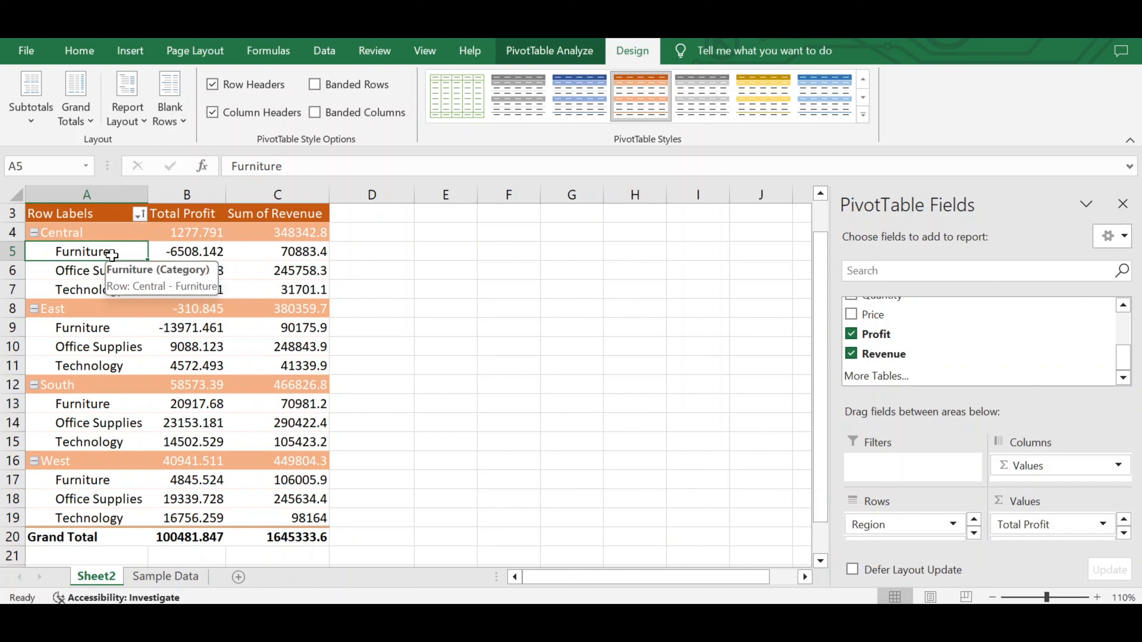
right_click(121, 257)
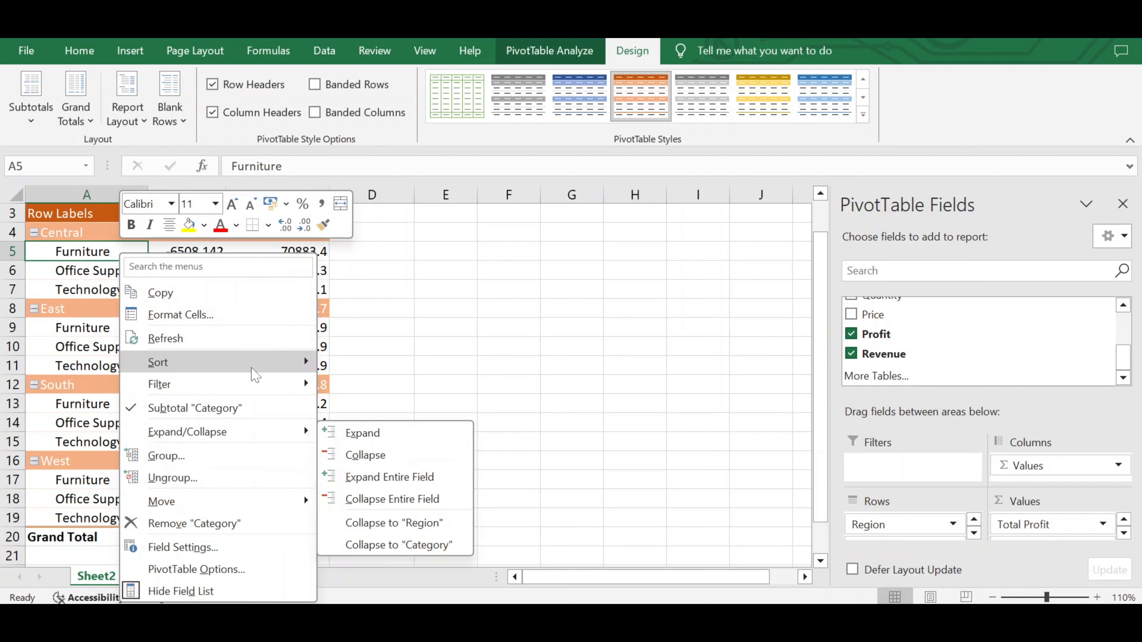
mouse_move(255, 373)
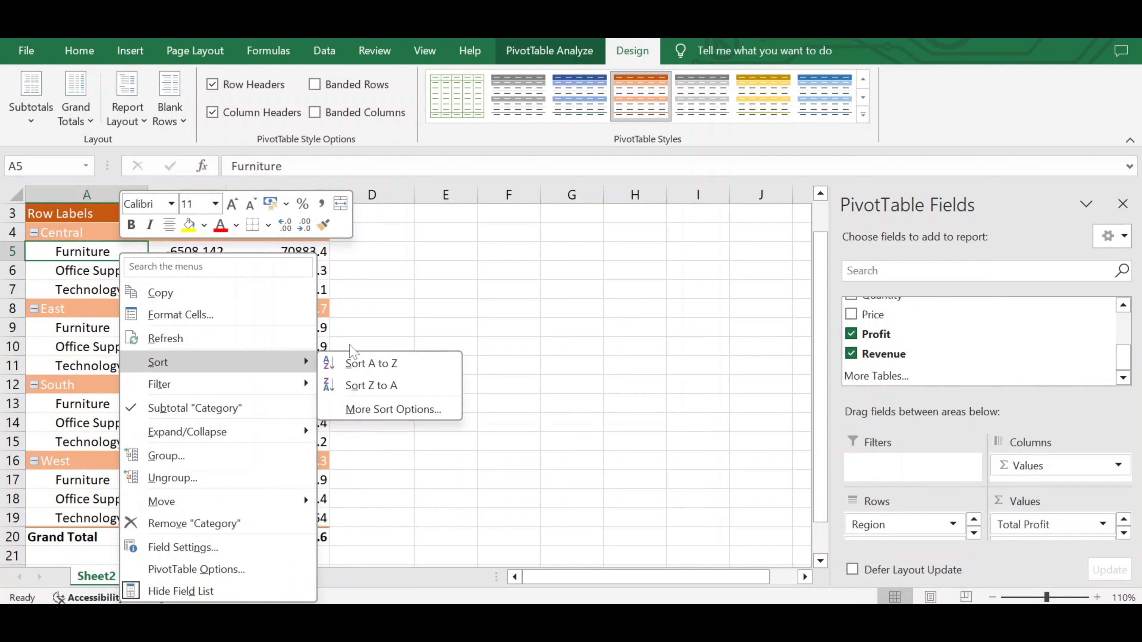
left_click(398, 416)
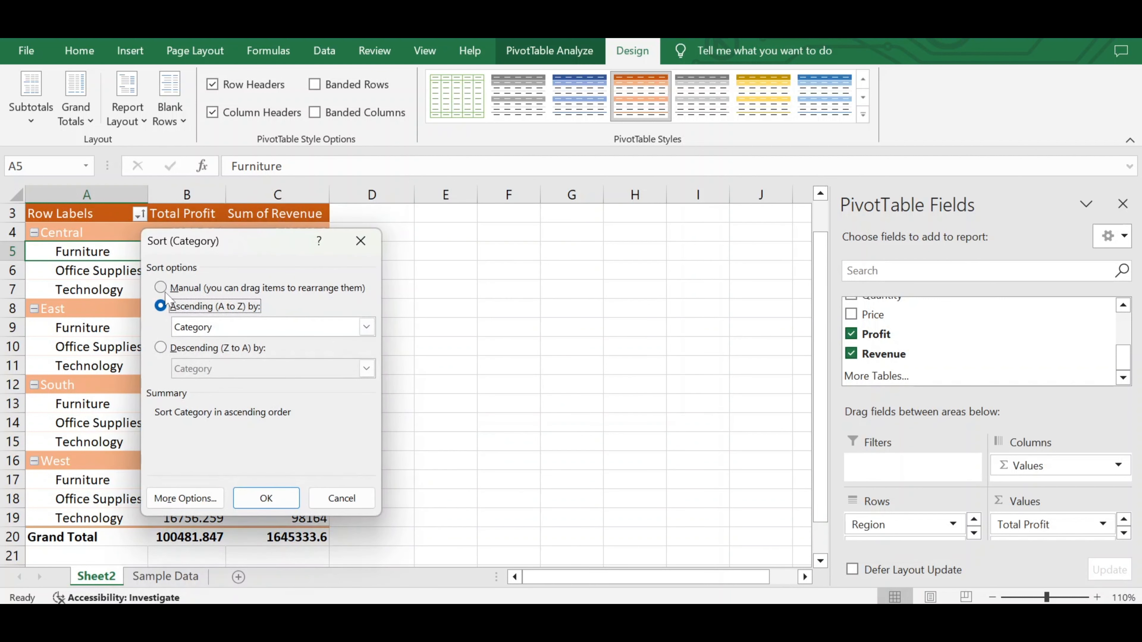
left_click(161, 288)
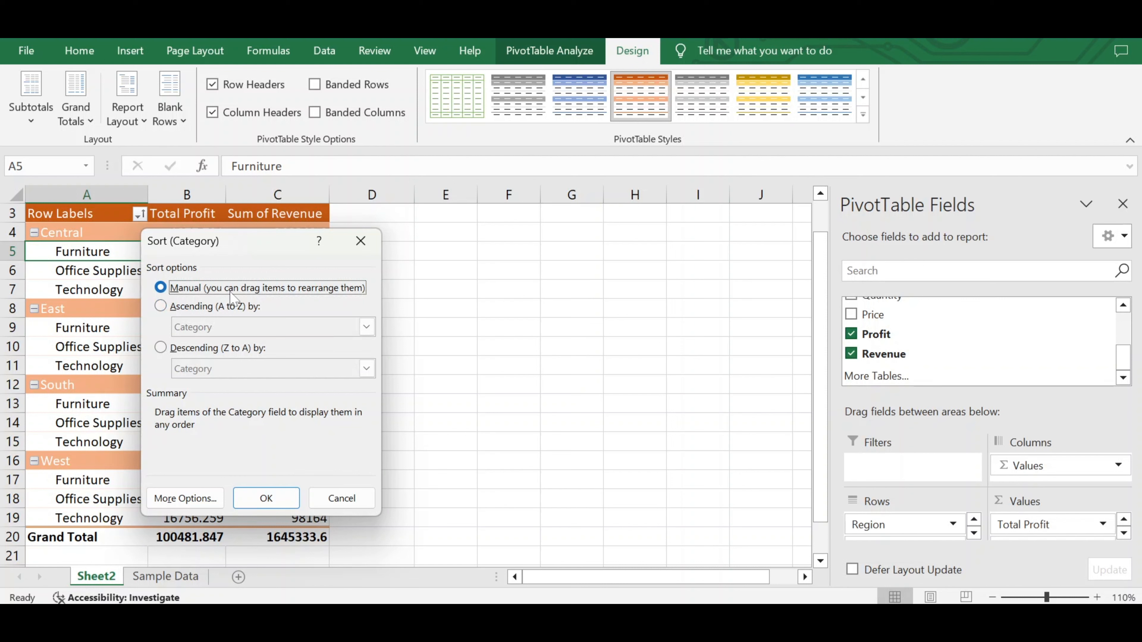
left_click(268, 499)
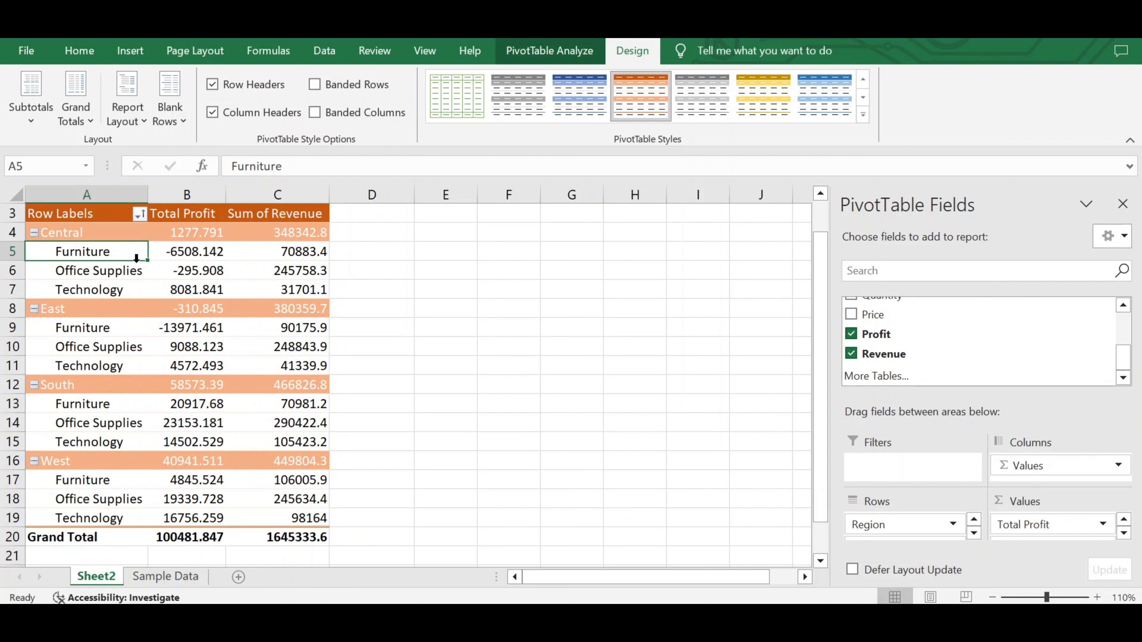
left_click_drag(137, 260, 136, 274)
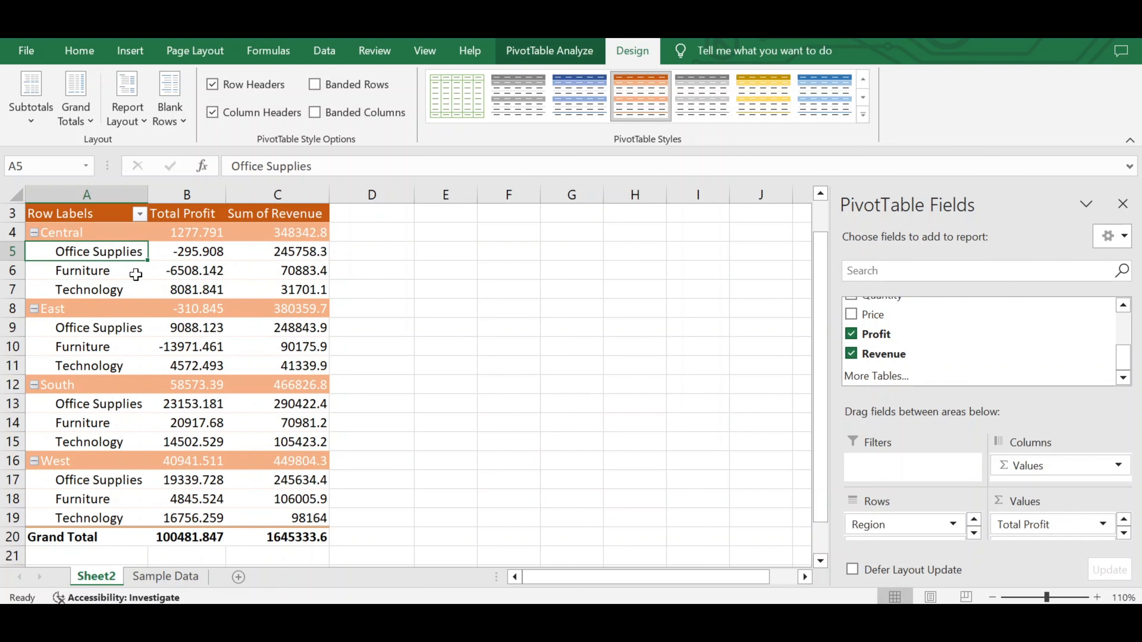
mouse_move(288, 301)
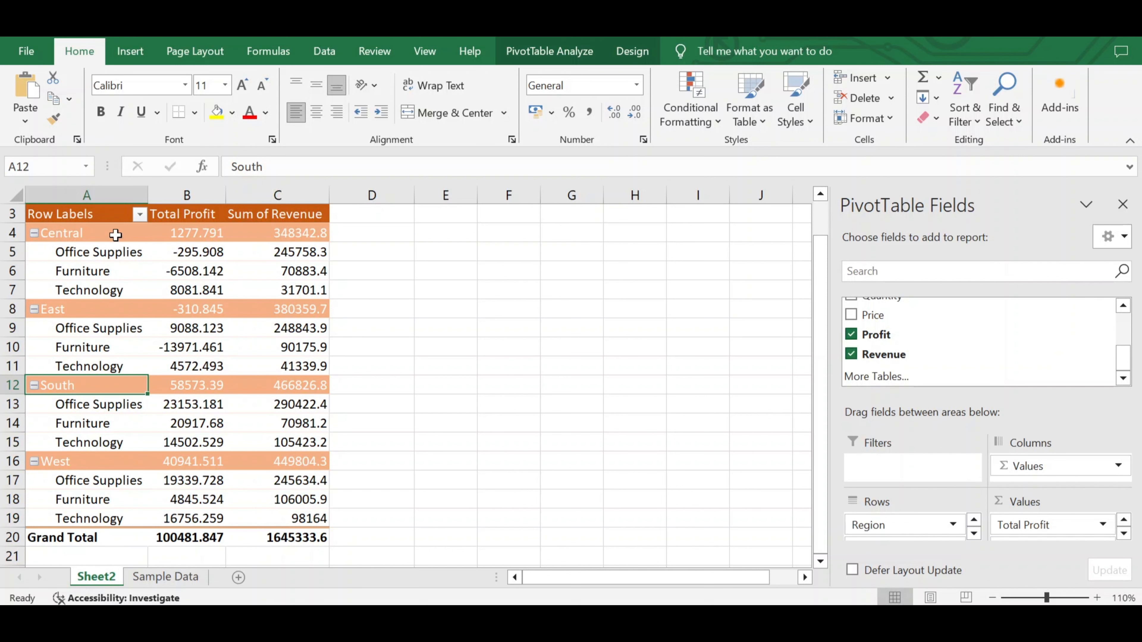
- Look at the row label filter's field choices, label filters and value filters for Region
left_click(141, 217)
left_click(141, 217)
left_click(141, 216)
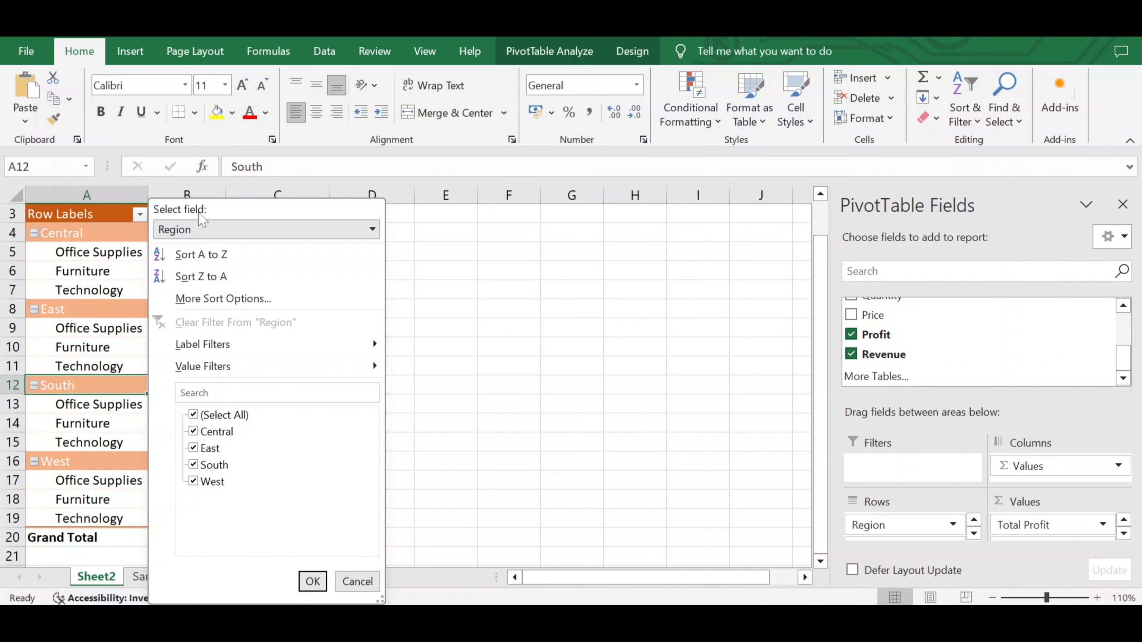
left_click(203, 232)
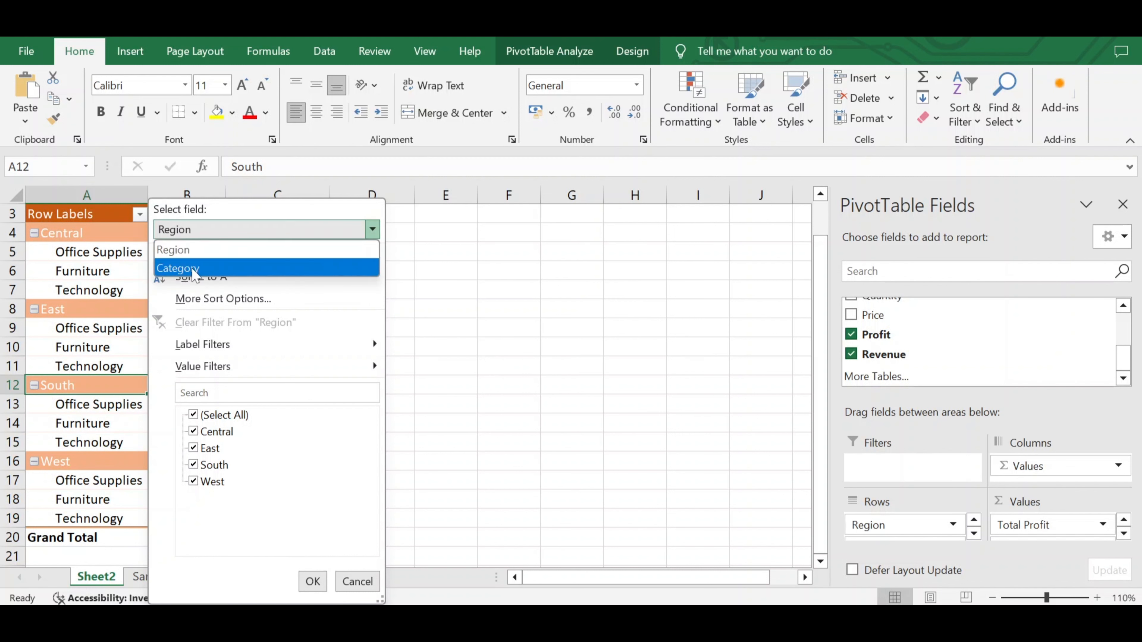
left_click(207, 259)
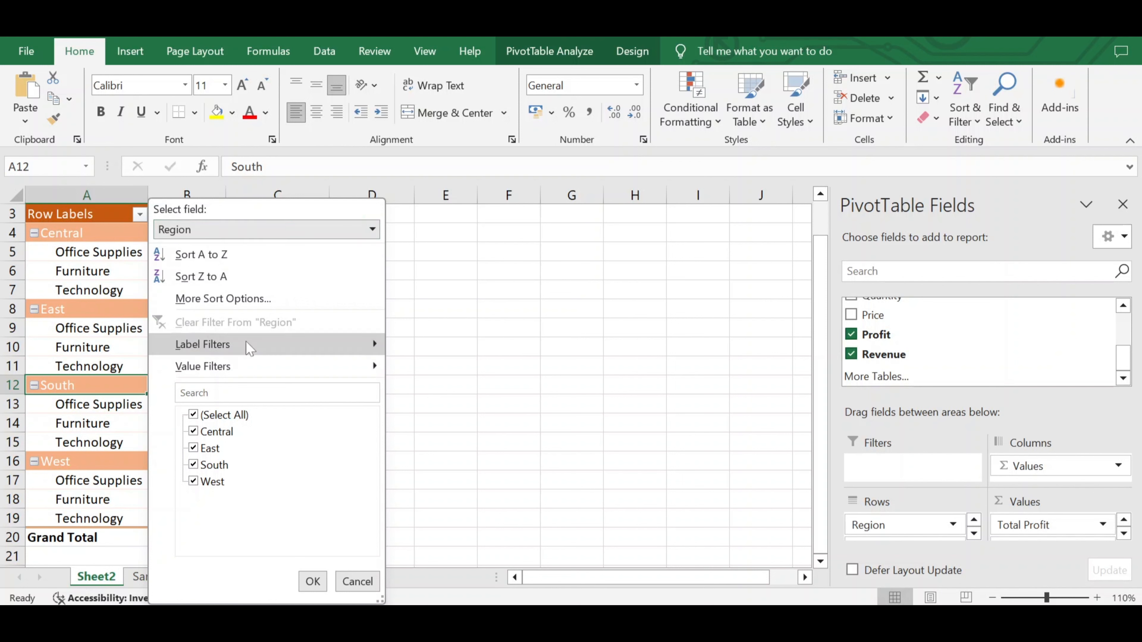
mouse_move(205, 348)
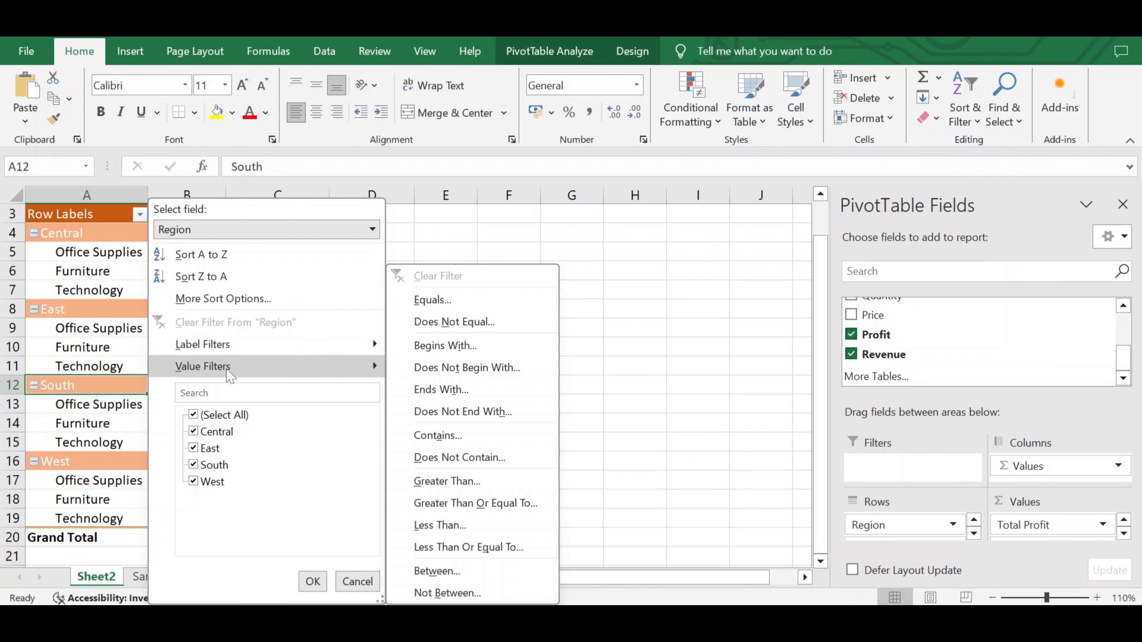
mouse_move(229, 380)
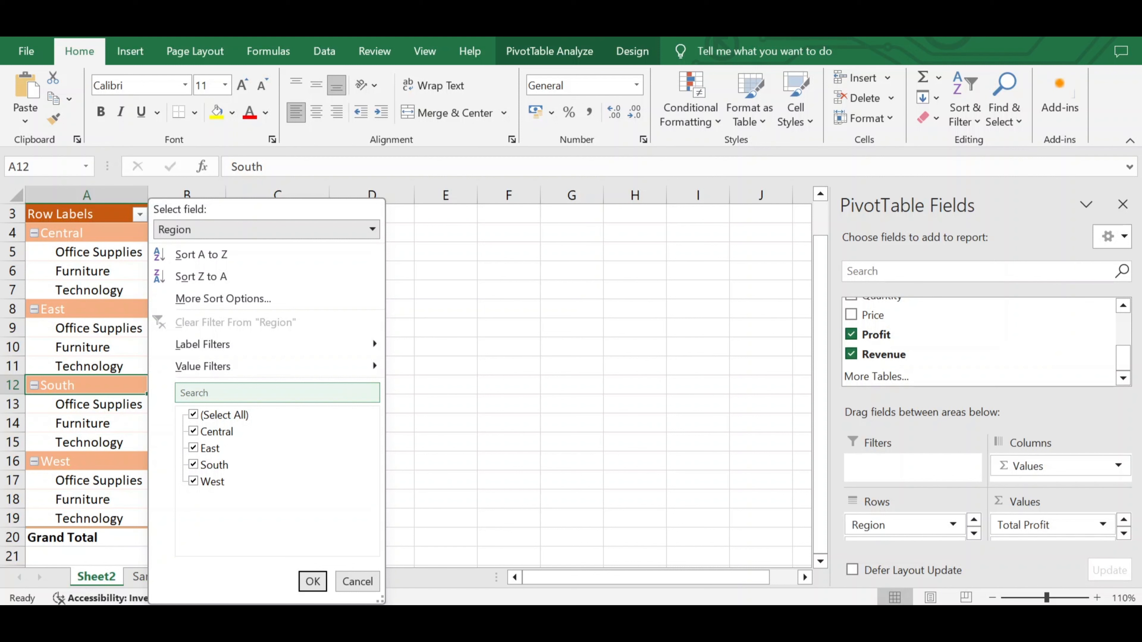
- Filter the Region row labels to only Central, East and South
left_click(203, 415)
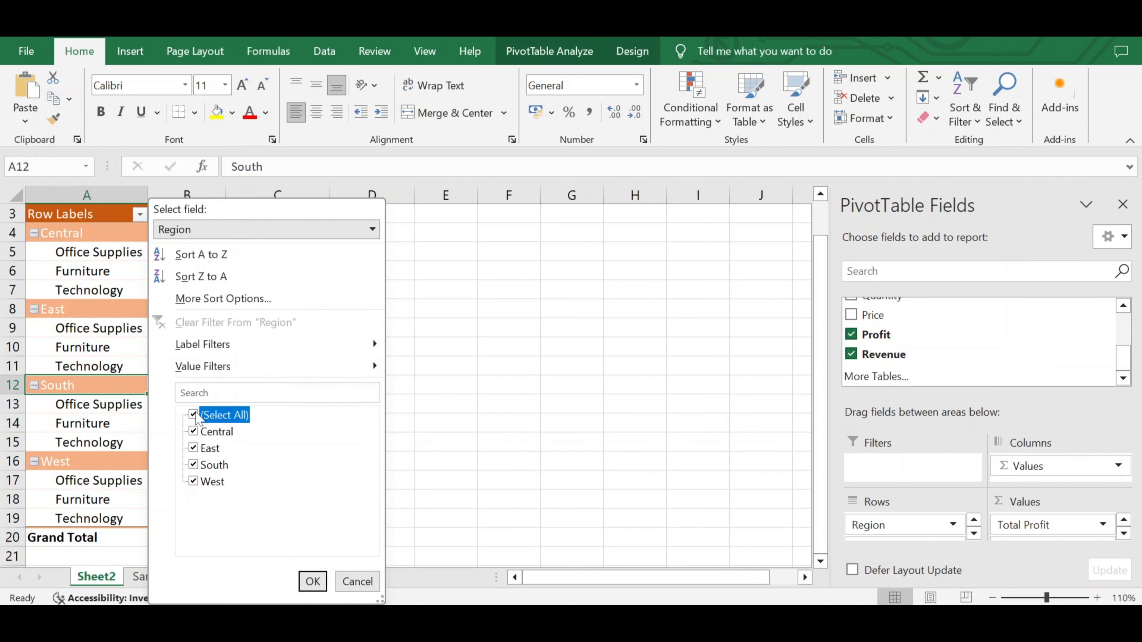
left_click(202, 433)
left_click(202, 448)
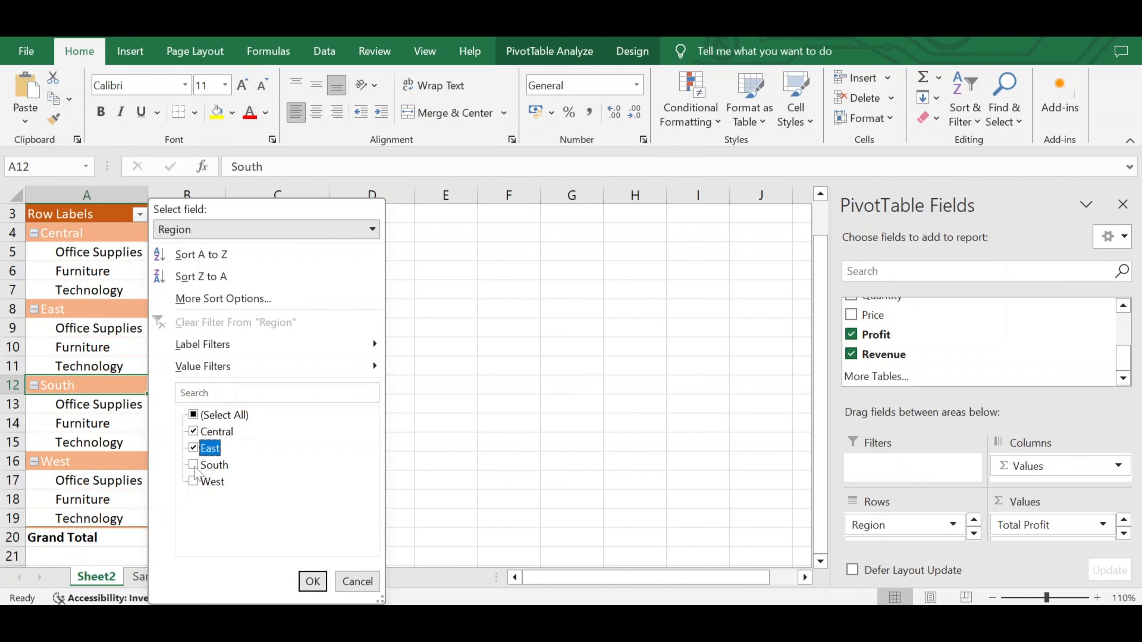
left_click(194, 466)
left_click(309, 585)
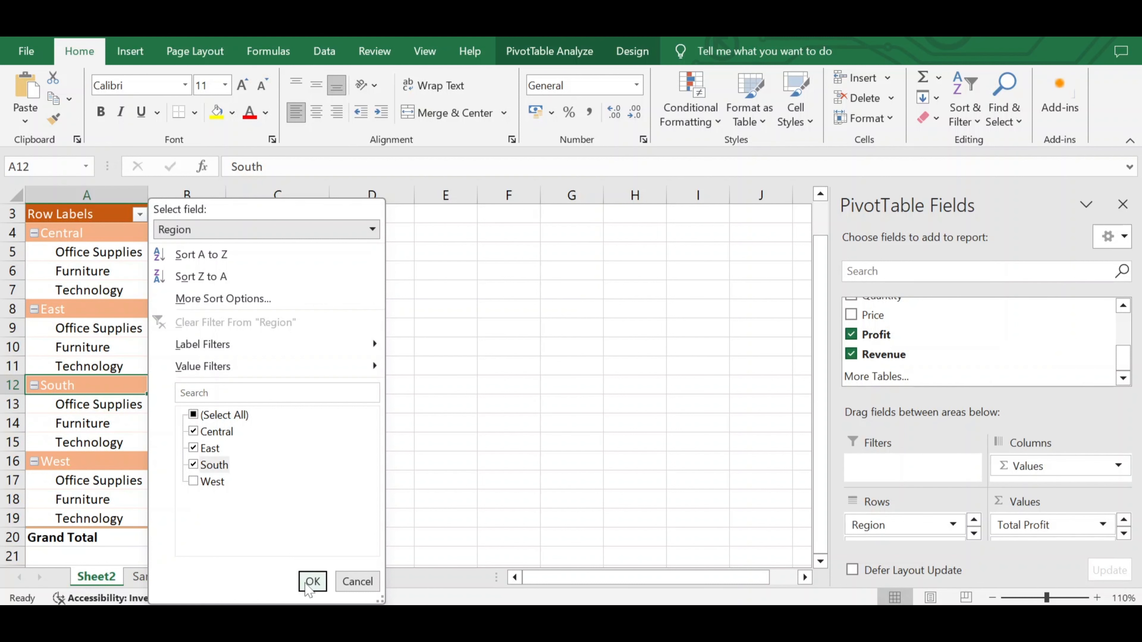
left_click(312, 582)
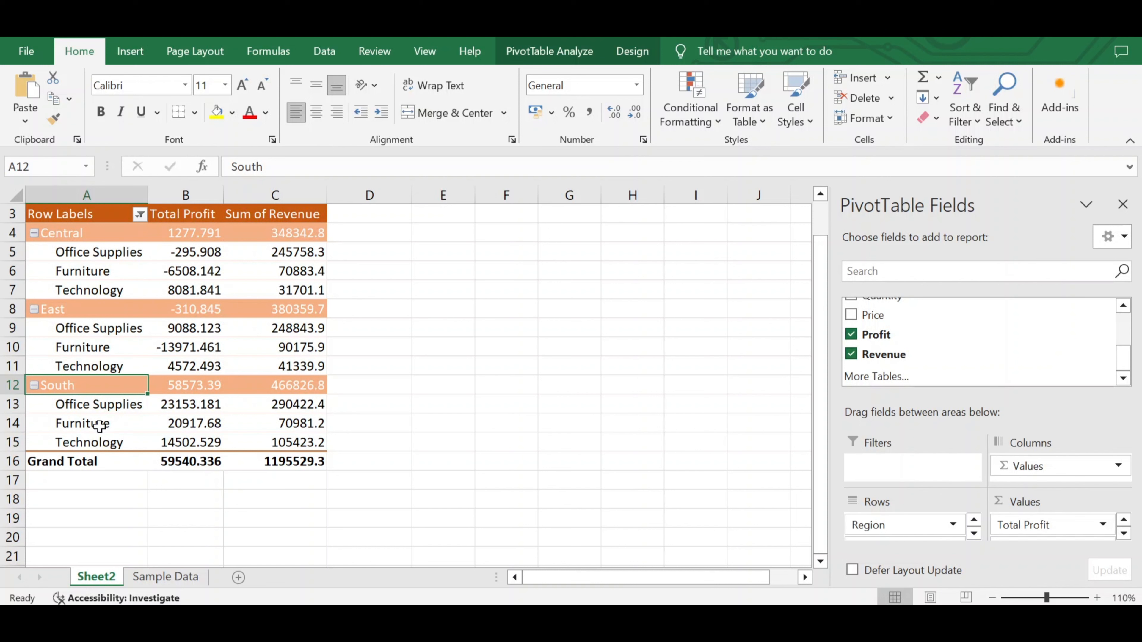
- Examine the conditions offered by the Region label filters and value filters without applying any
left_click(140, 215)
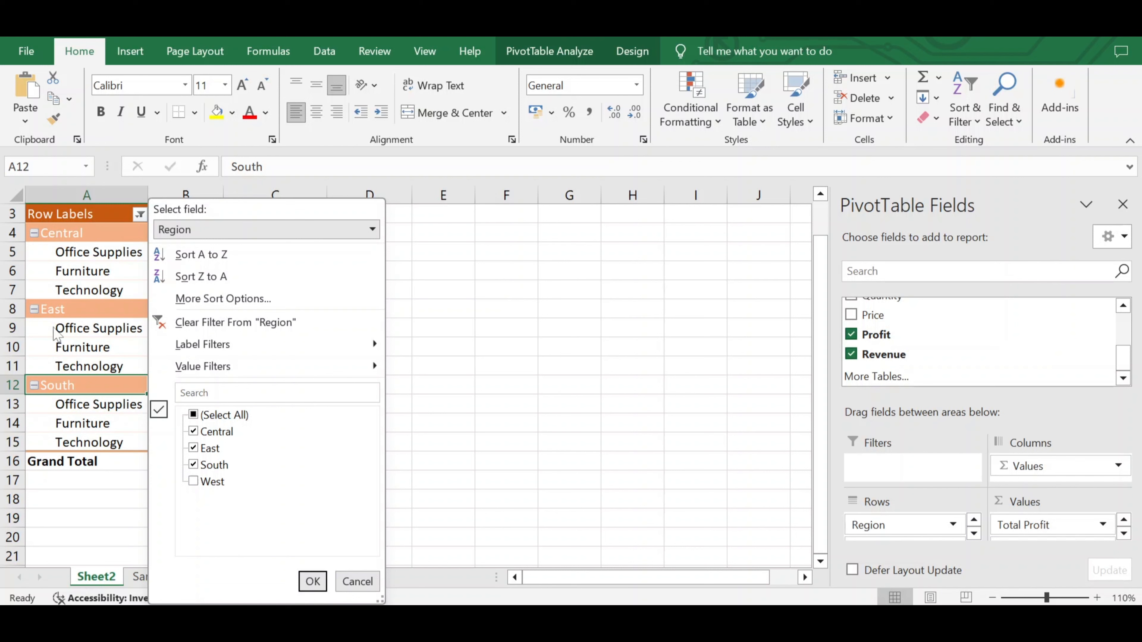
mouse_move(373, 346)
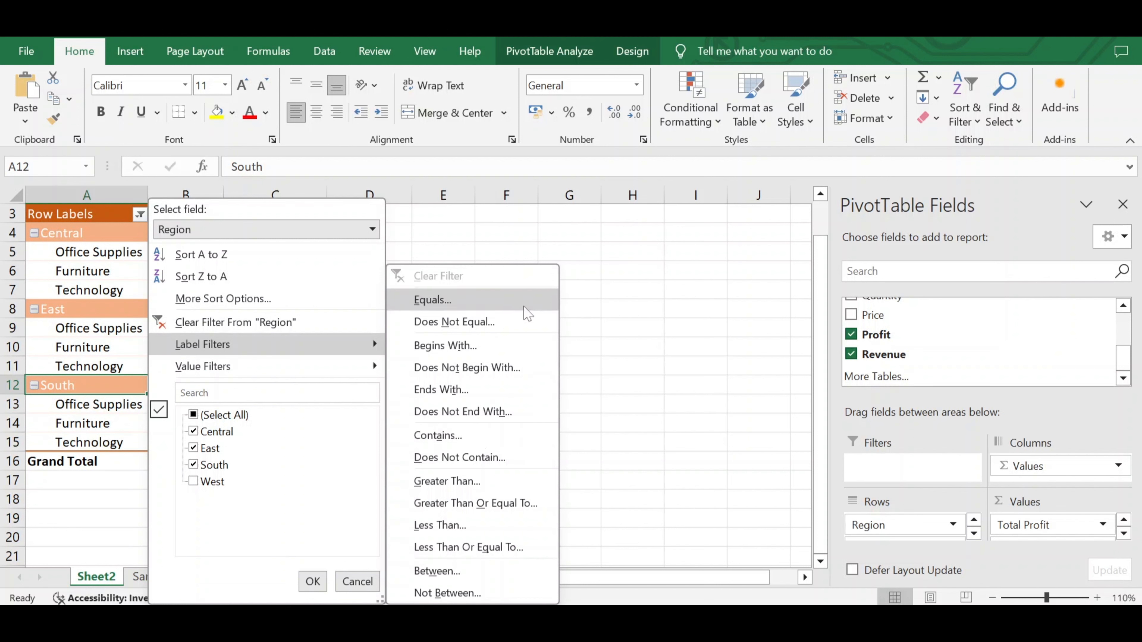
mouse_move(317, 380)
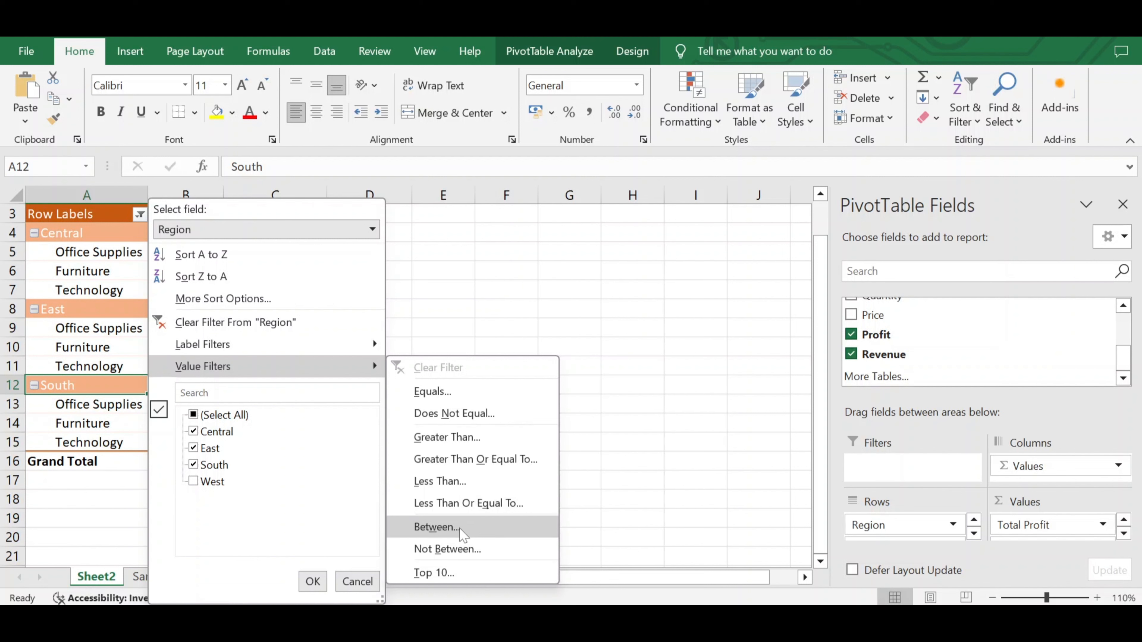
left_click(624, 399)
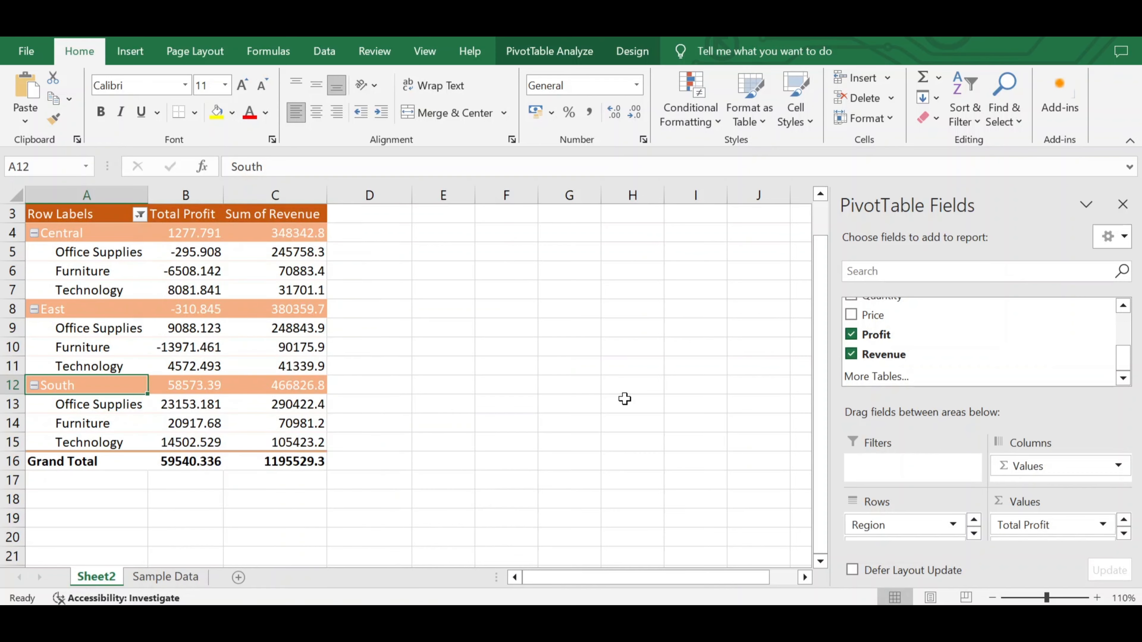
- Clear the filter from the Region row labels
left_click(185, 271)
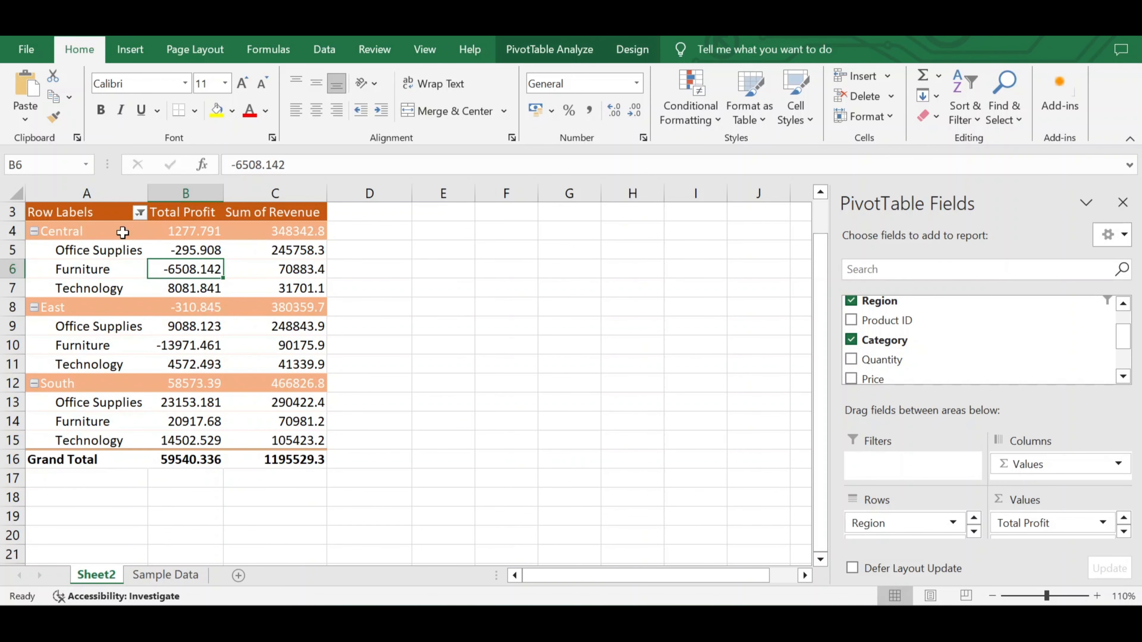
left_click(141, 213)
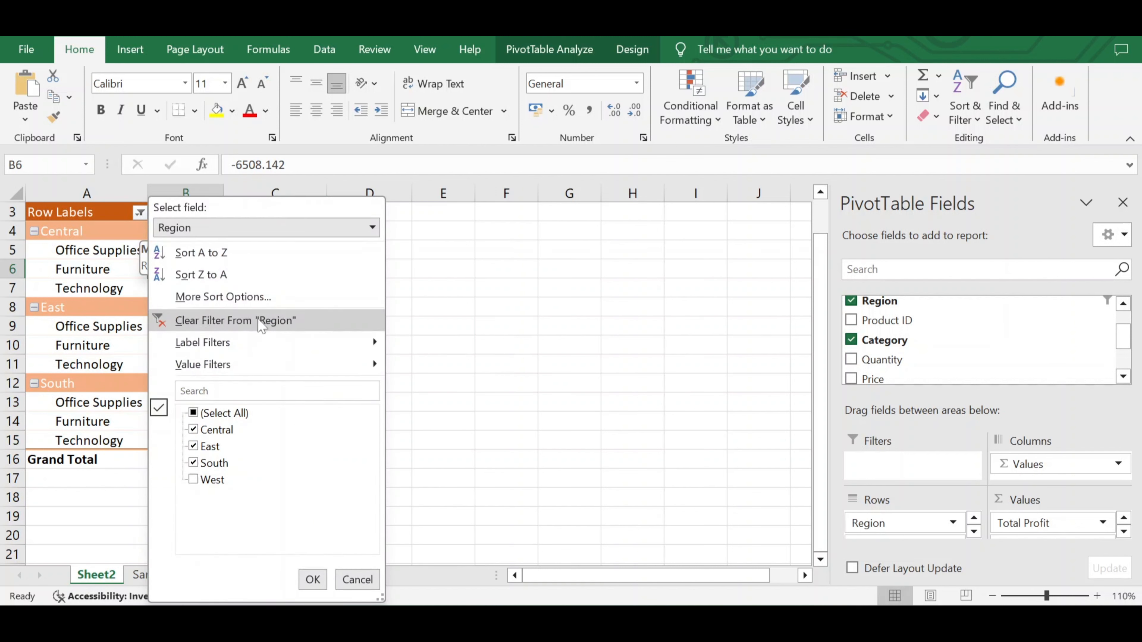
left_click(275, 324)
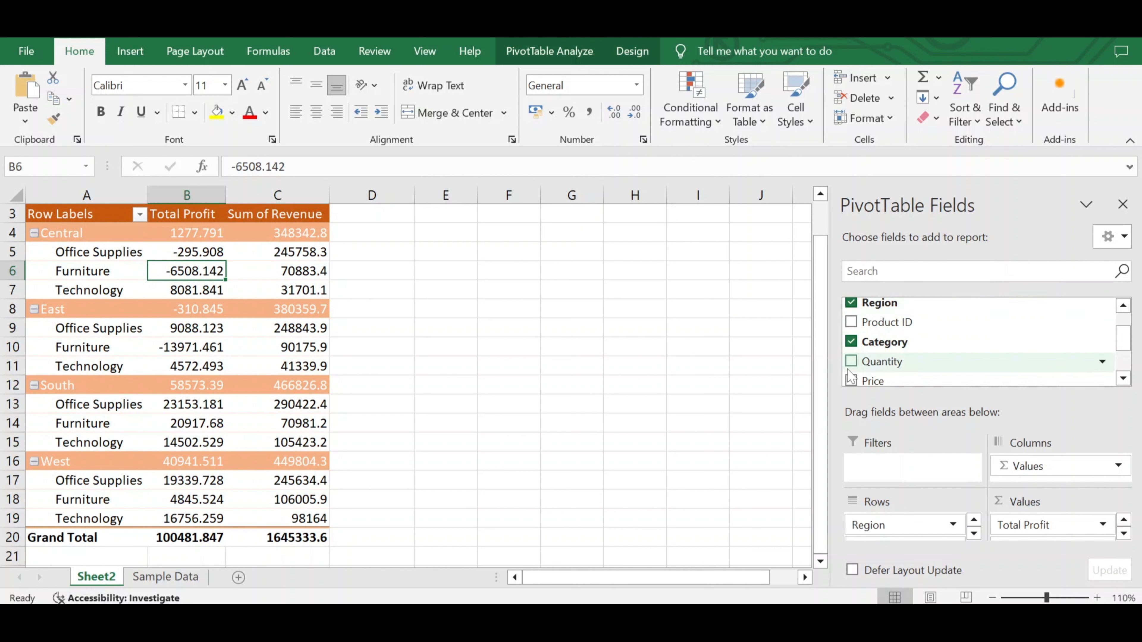
- Move the Category field from the rows to the report filter area and filter the PivotTable to Office Supplies
left_click_drag(910, 345, 885, 468)
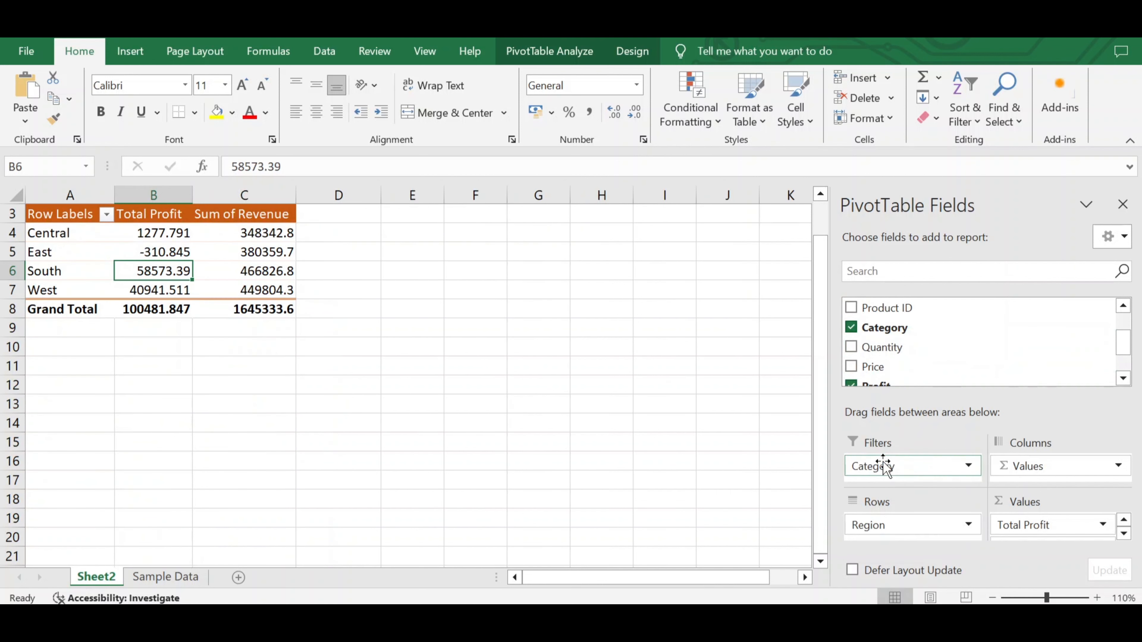
scroll(211, 323, "up", 1)
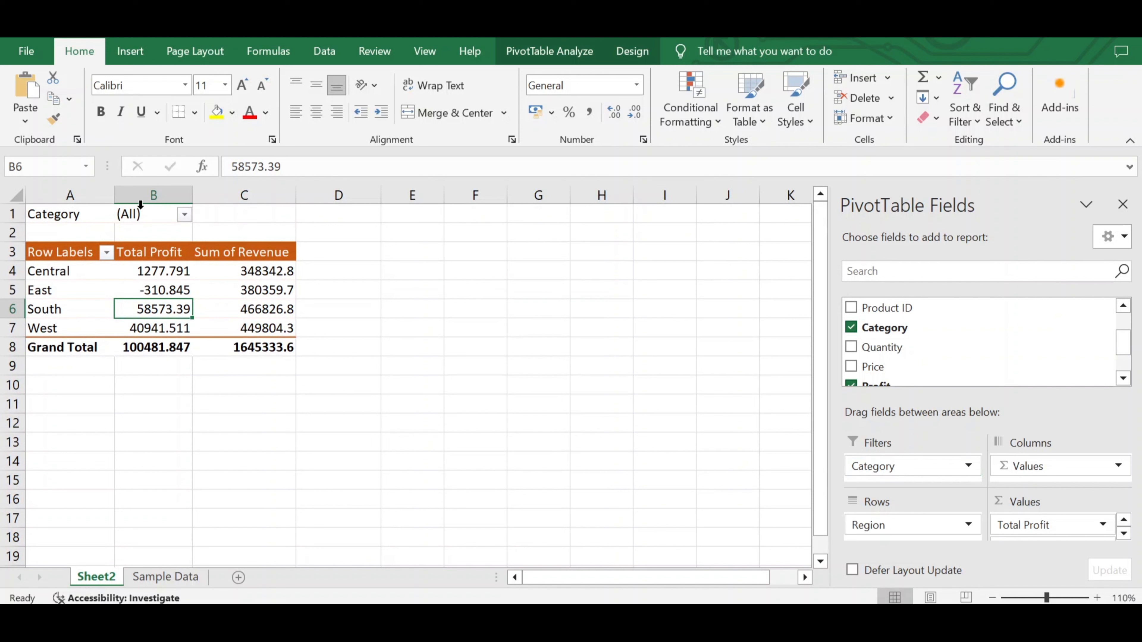
left_click(164, 215)
left_click(184, 215)
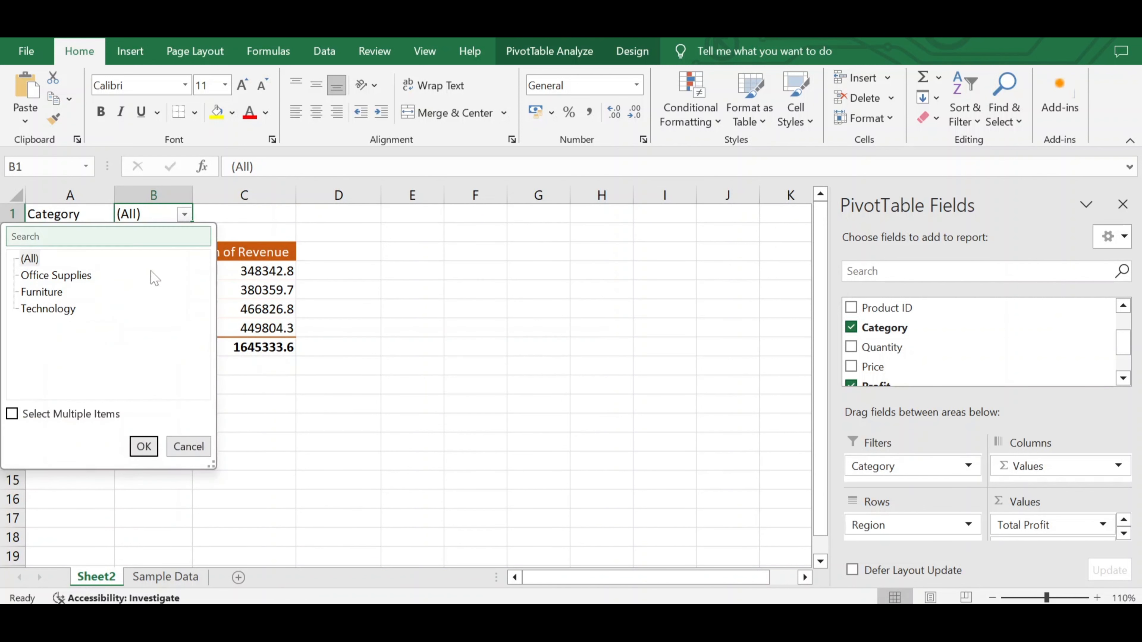
left_click(44, 278)
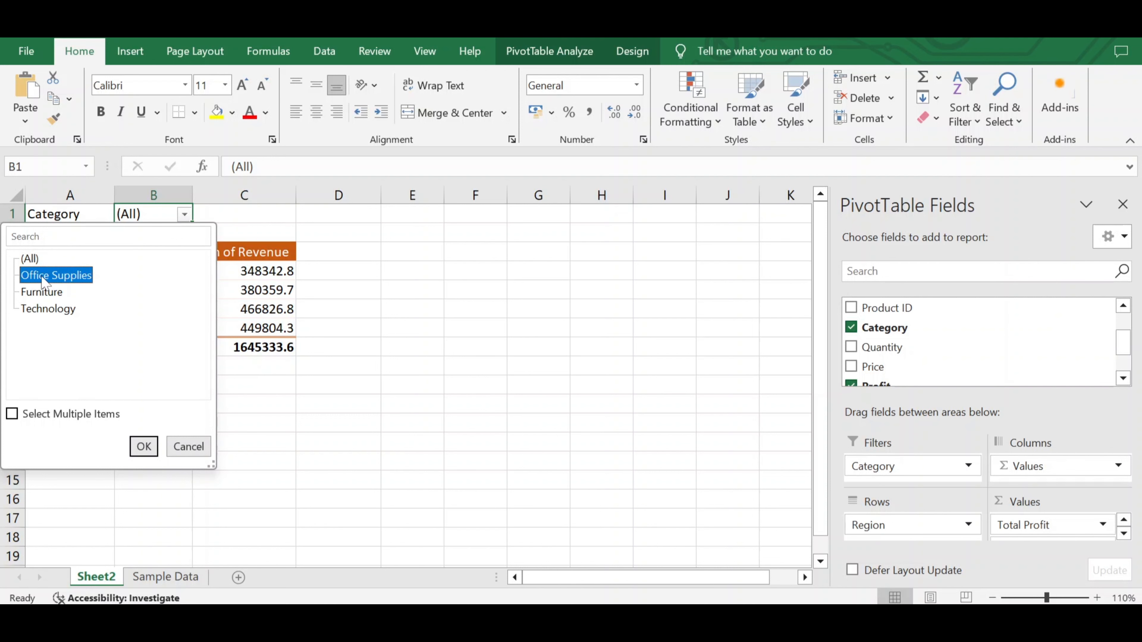
left_click(144, 446)
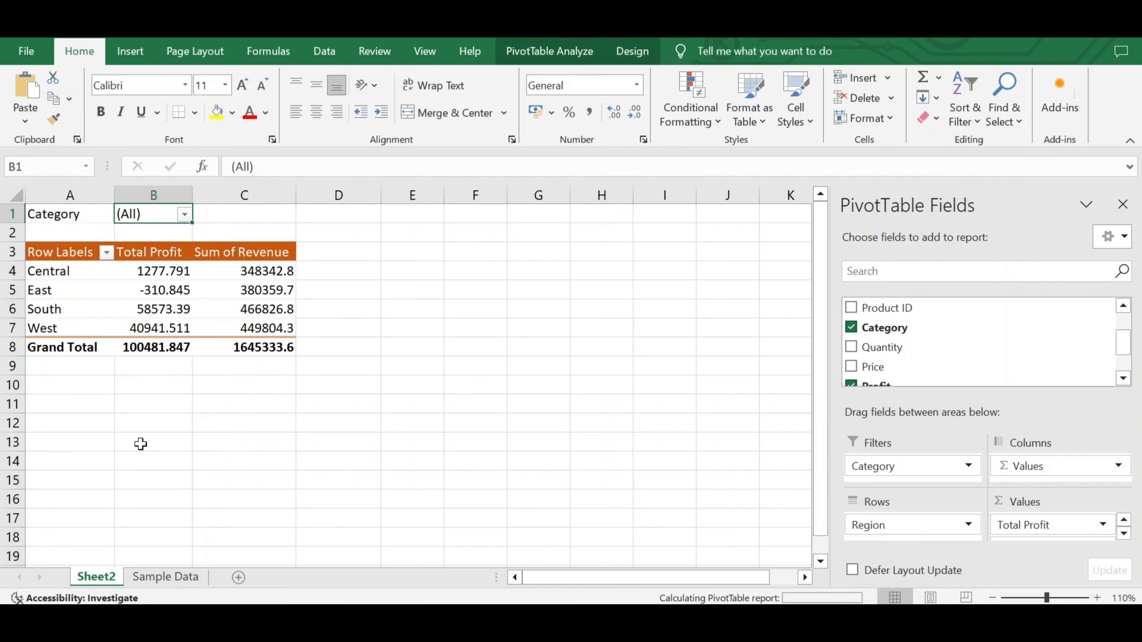
- Enable selecting multiple items in the Category report filter, with only Office Supplies checked
left_click(218, 214)
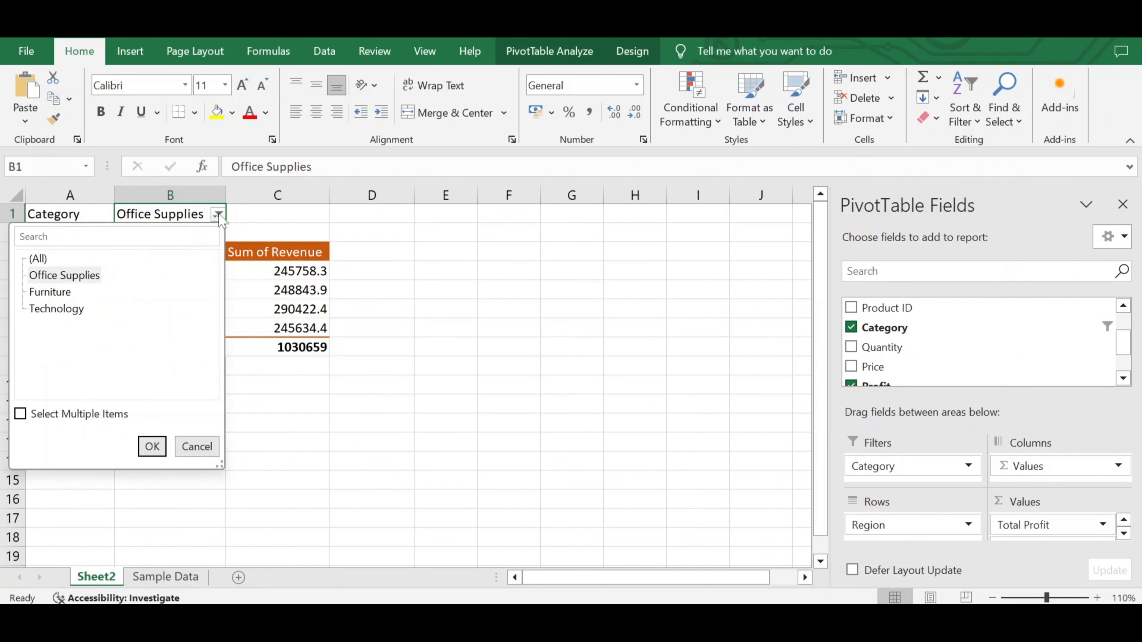
left_click(22, 414)
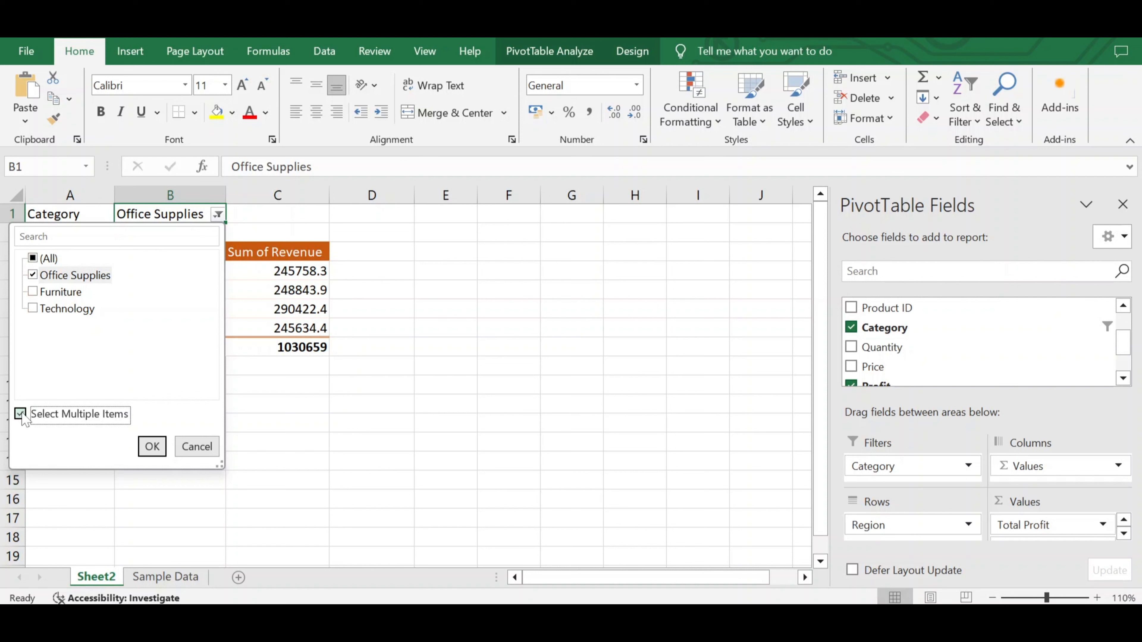
left_click(151, 446)
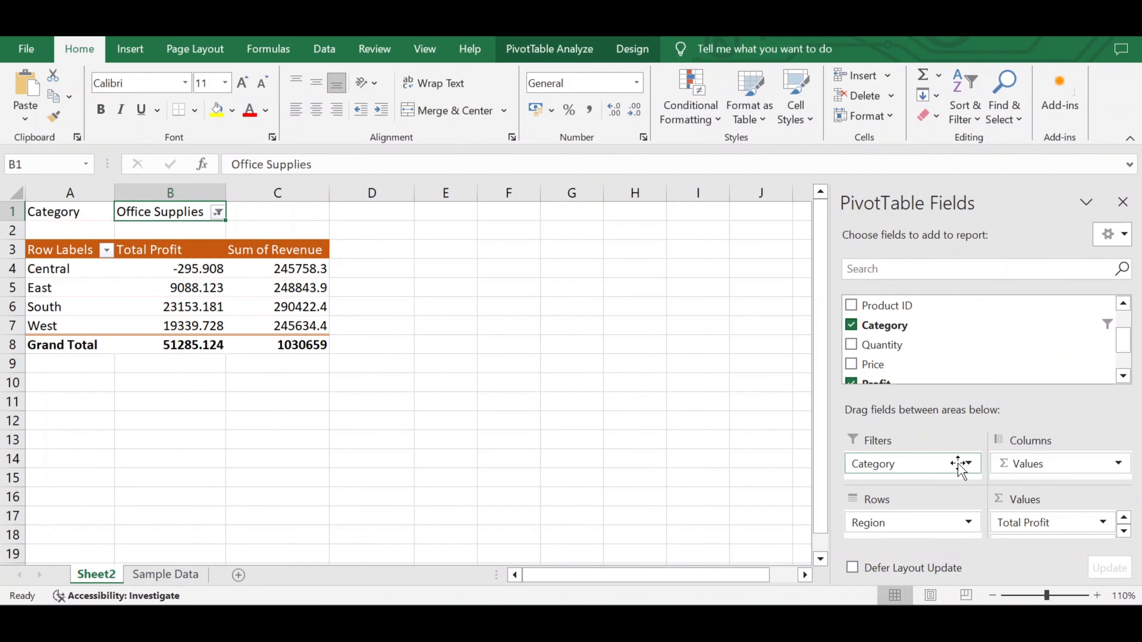
- Remove the Category field from the PivotTable's report filter area
left_click_drag(943, 467, 774, 491)
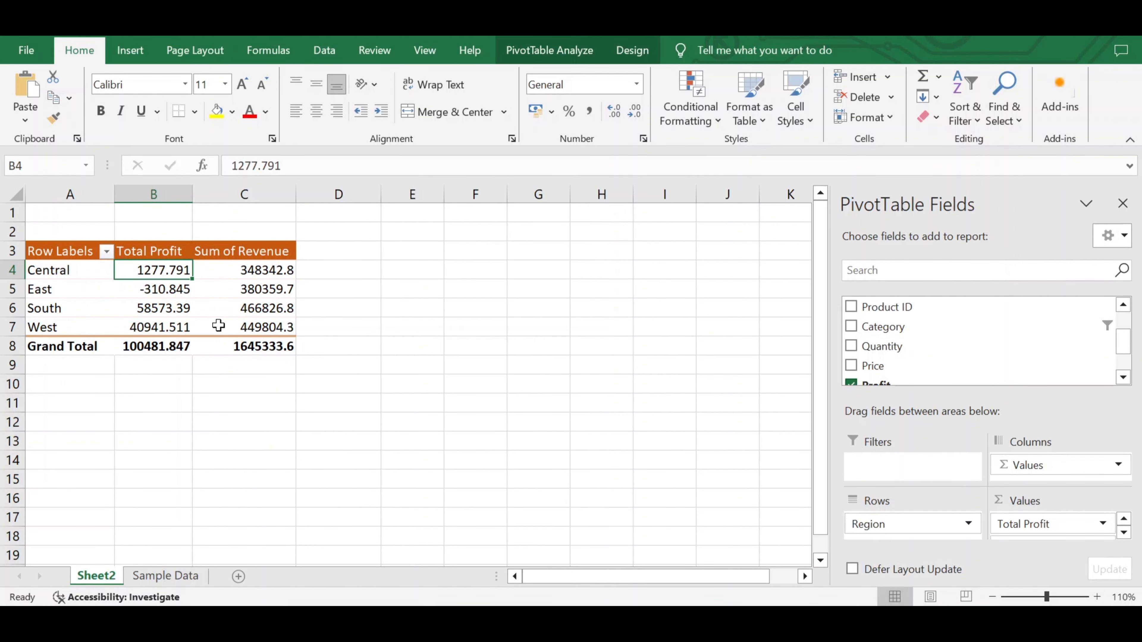
mouse_move(221, 300)
mouse_move(79, 269)
- Insert a slicer for the Region field and place it beside the PivotTable, level with its header row
left_click(231, 273)
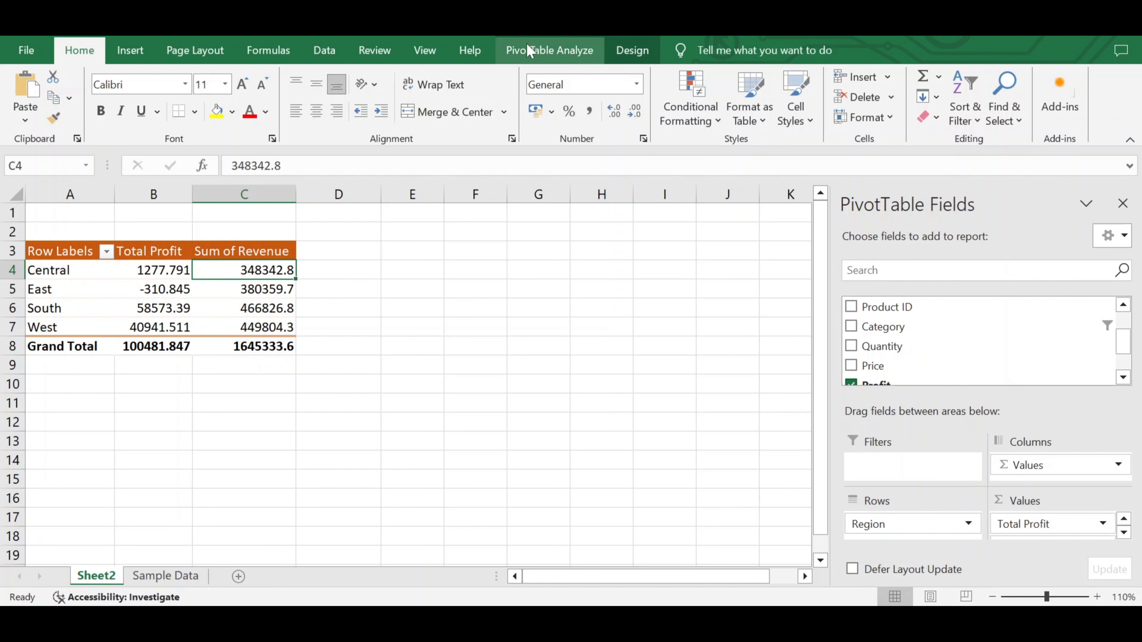
left_click(530, 56)
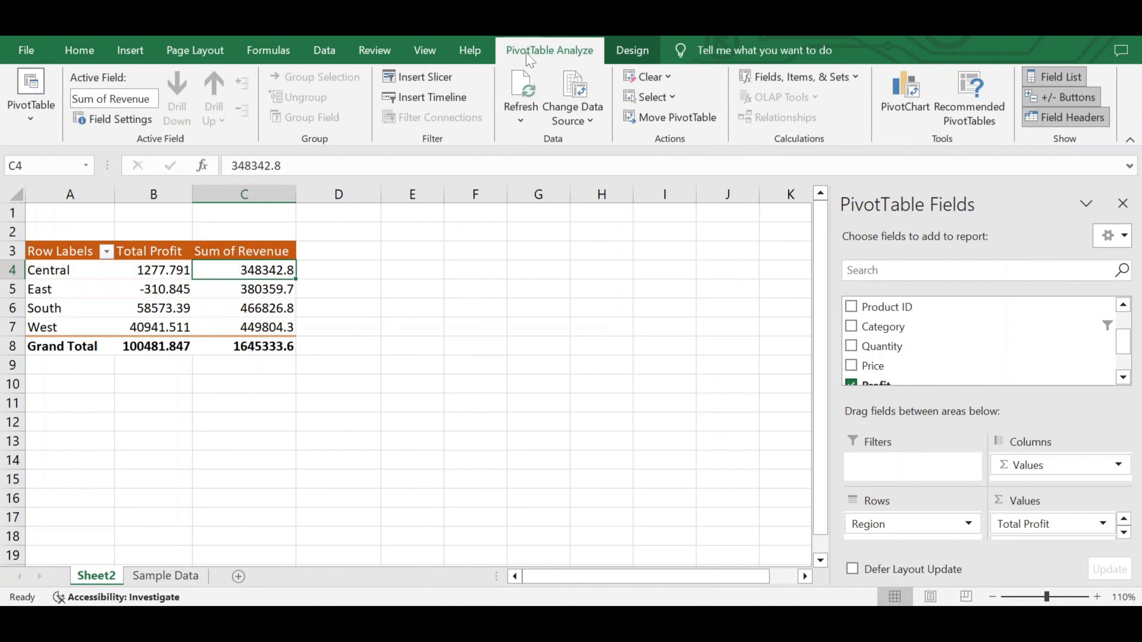
left_click(423, 81)
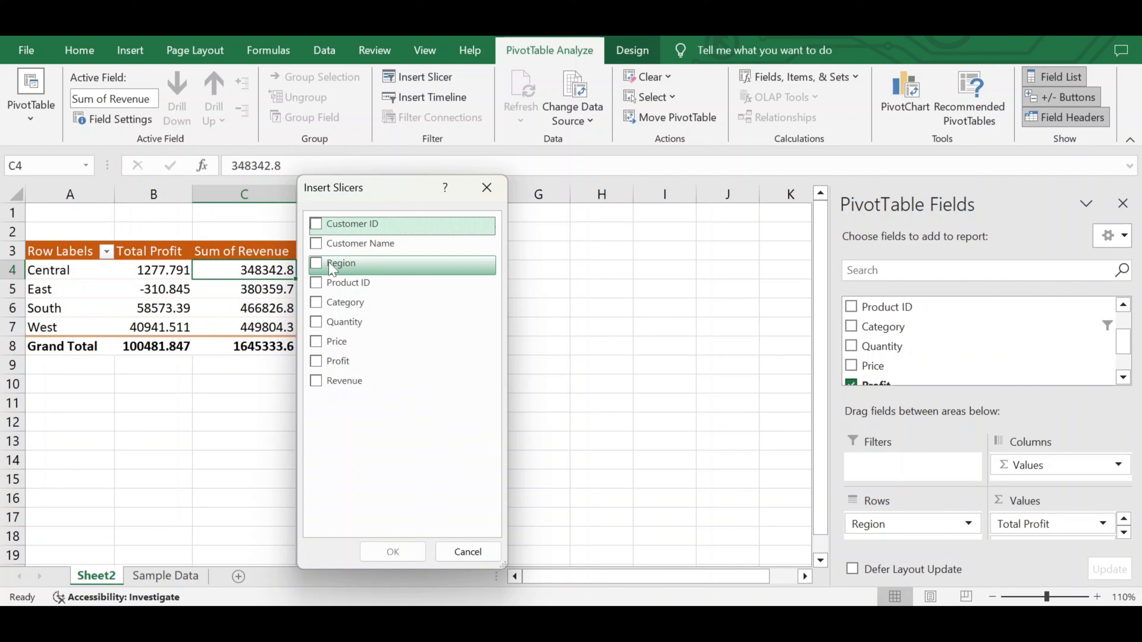
left_click(319, 266)
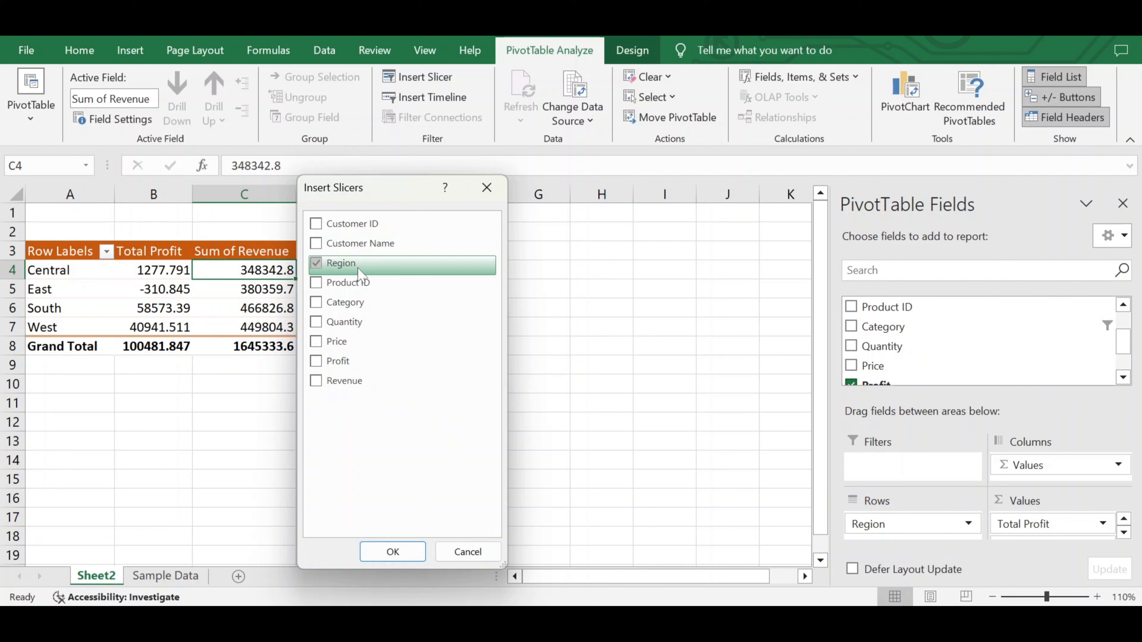
left_click(392, 552)
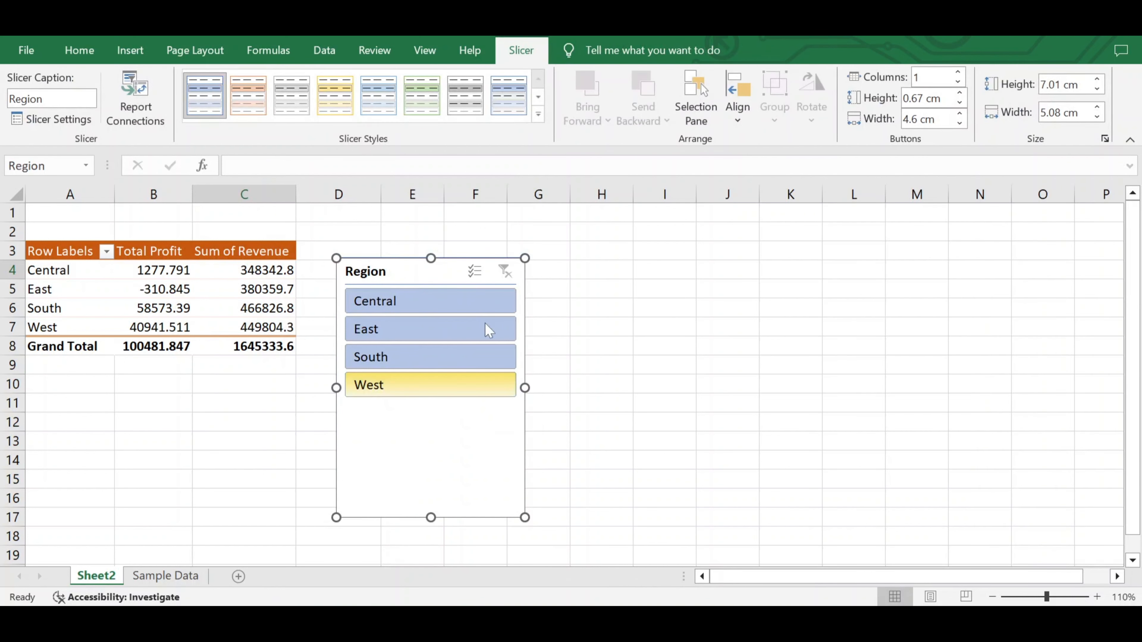
left_click_drag(413, 262, 411, 245)
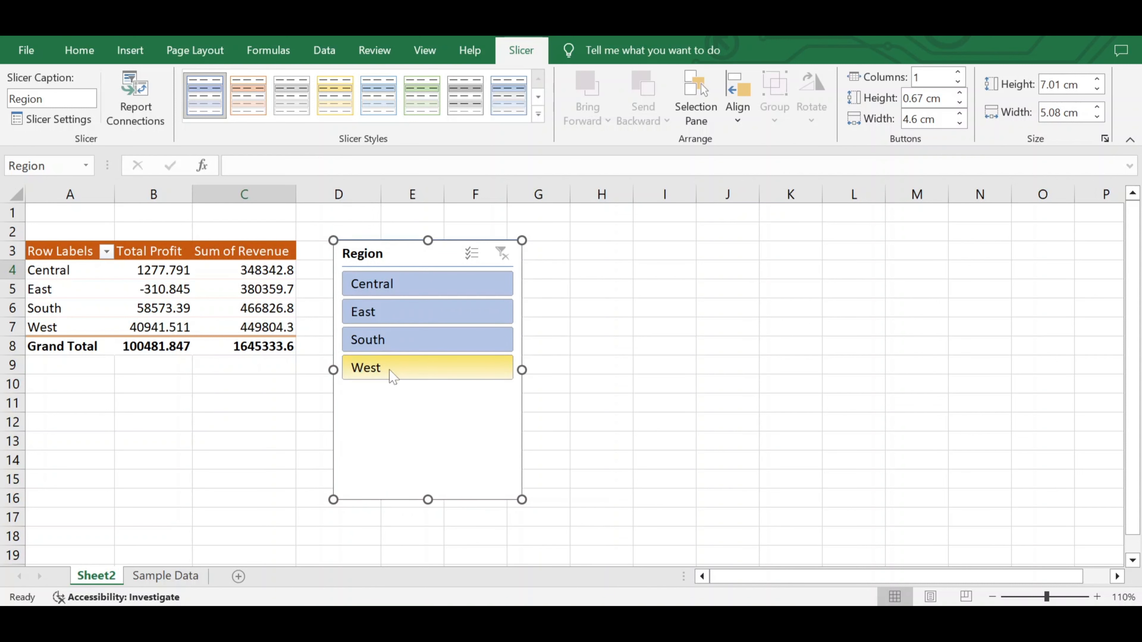
- Filter the PivotTable with the Region slicer to Central, East and South using multi-select
left_click(386, 291)
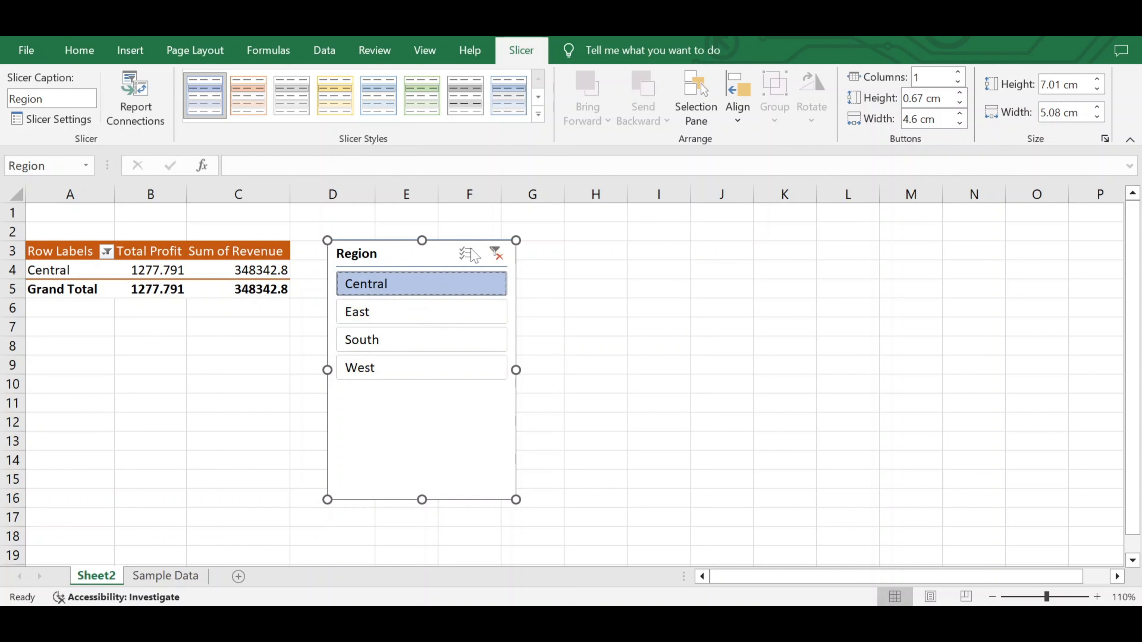
left_click(465, 254)
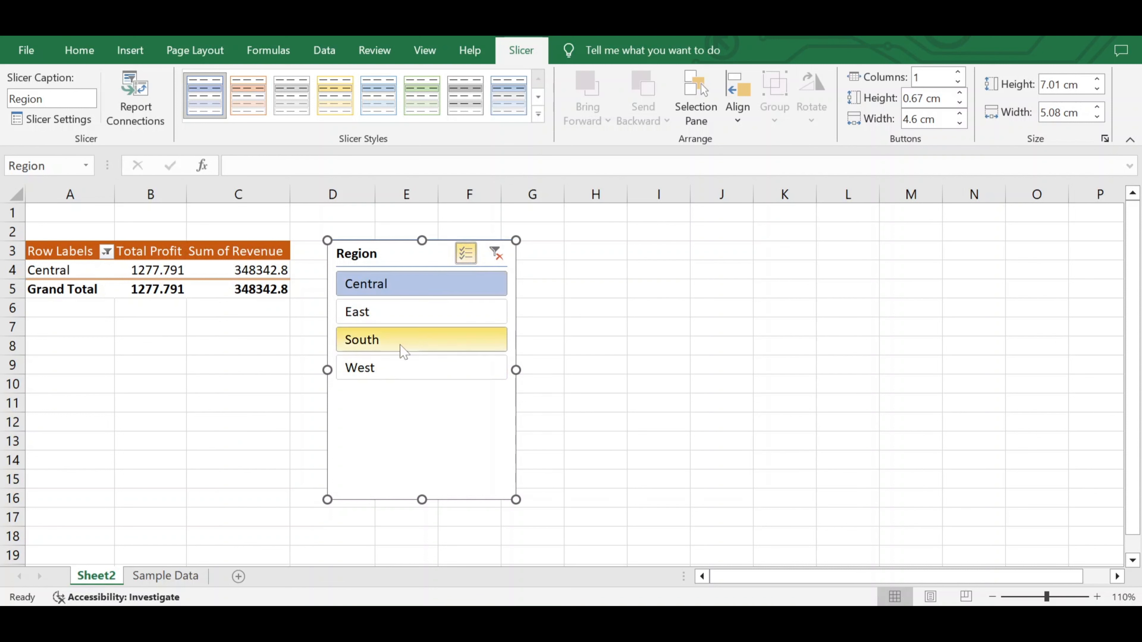
left_click(373, 313)
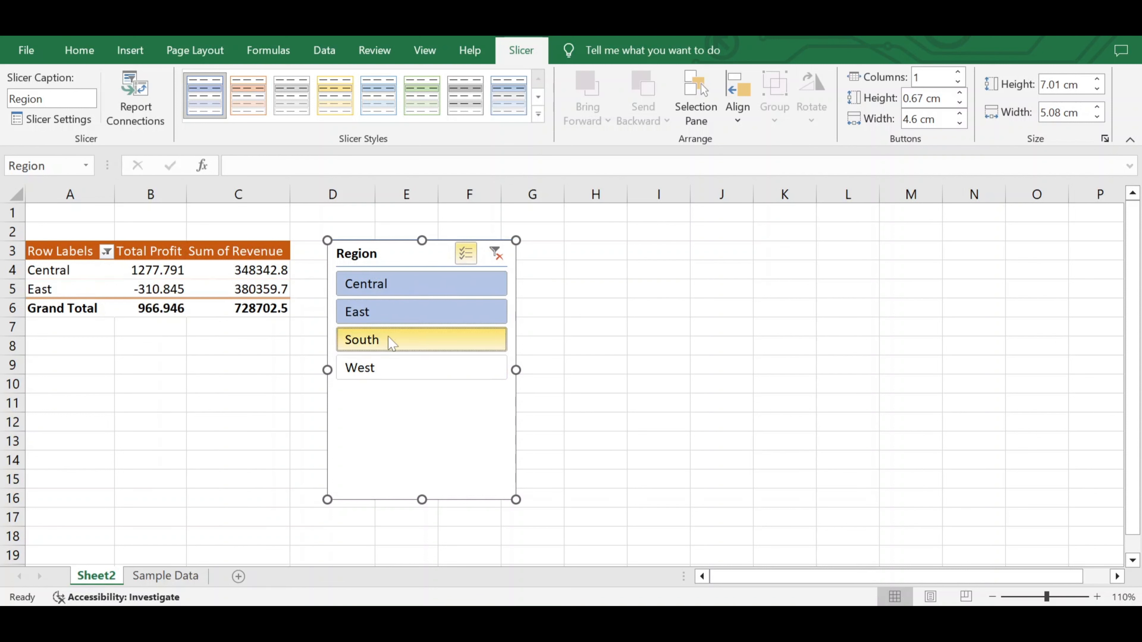
left_click(387, 339)
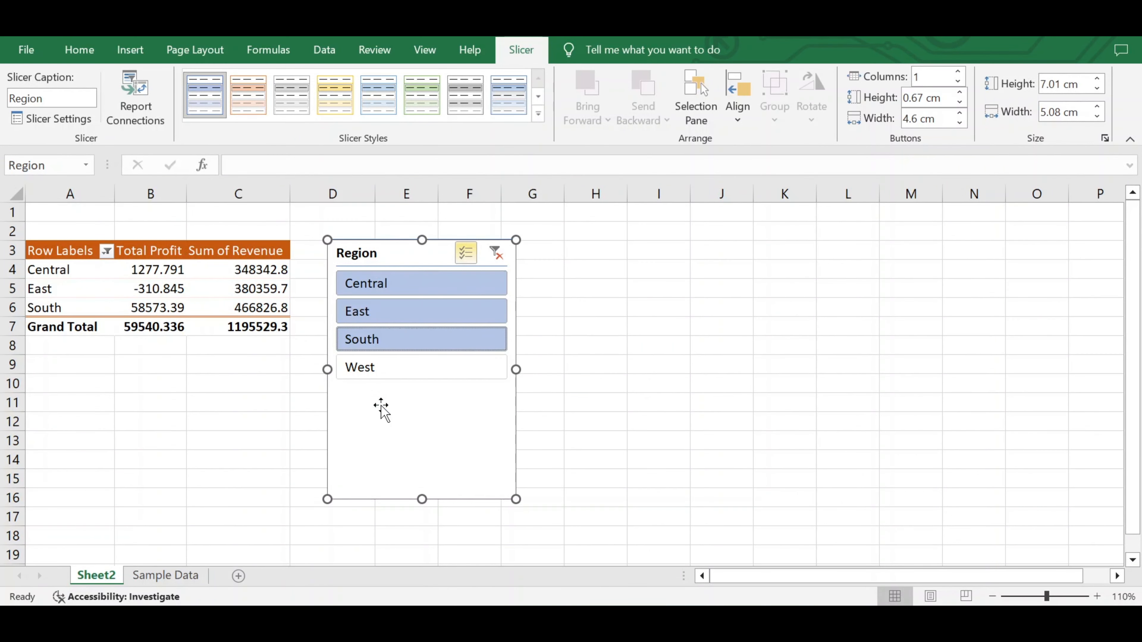
- Clear the Region slicer's filter and remove the slicer from the sheet
left_click(504, 262)
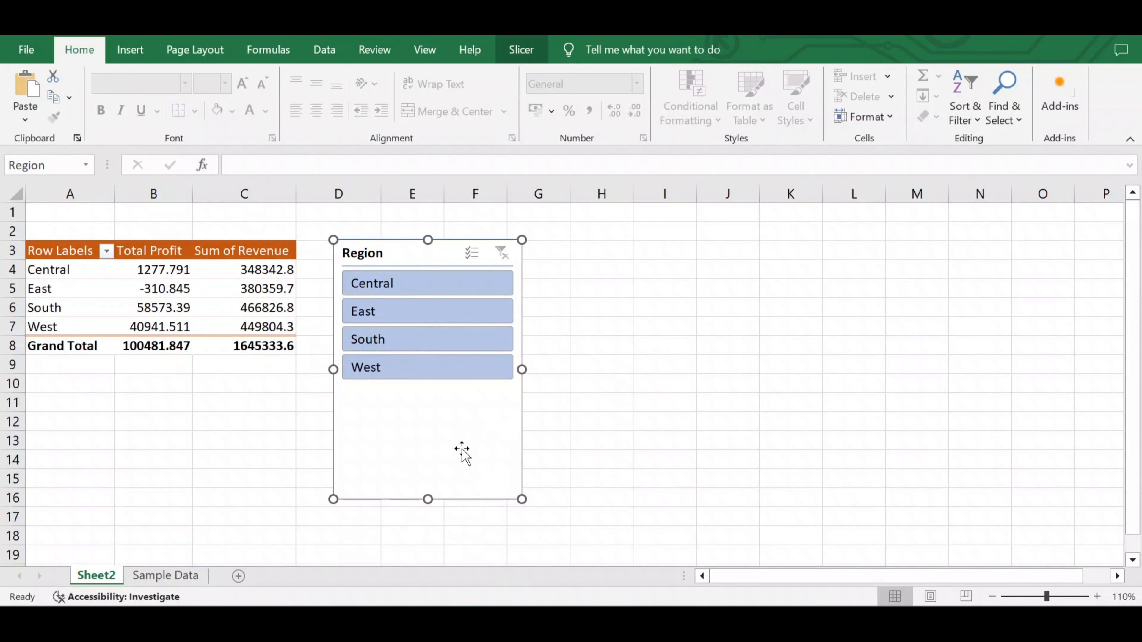
right_click(467, 434)
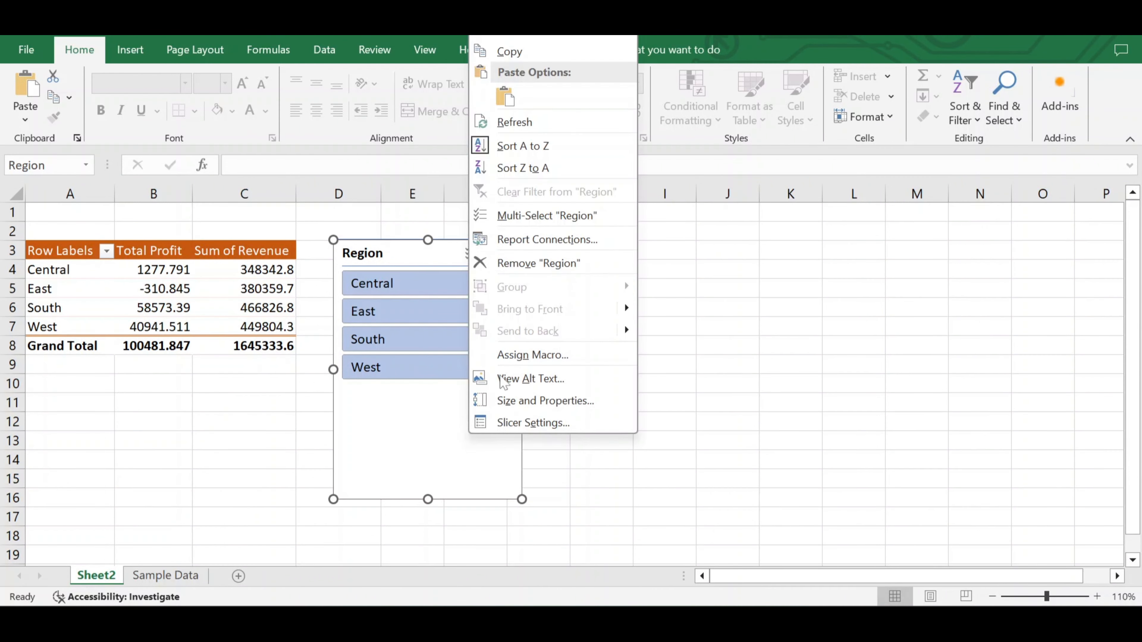
left_click(543, 265)
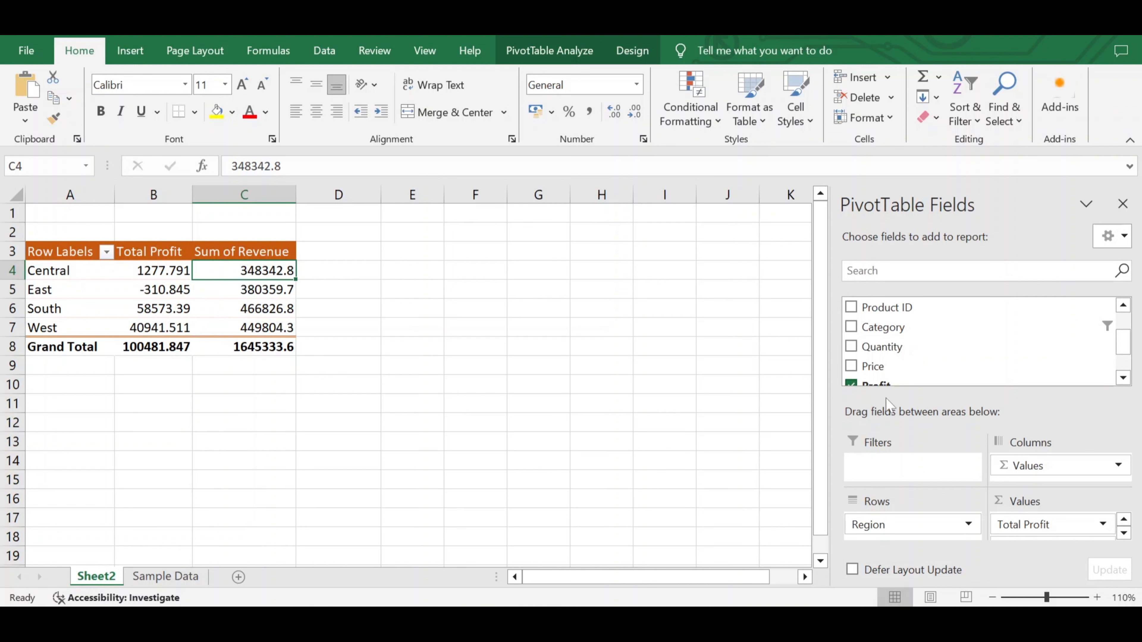
- Change the Revenue value field to be summarized by Average, keeping the suggested custom name
left_click(1045, 530)
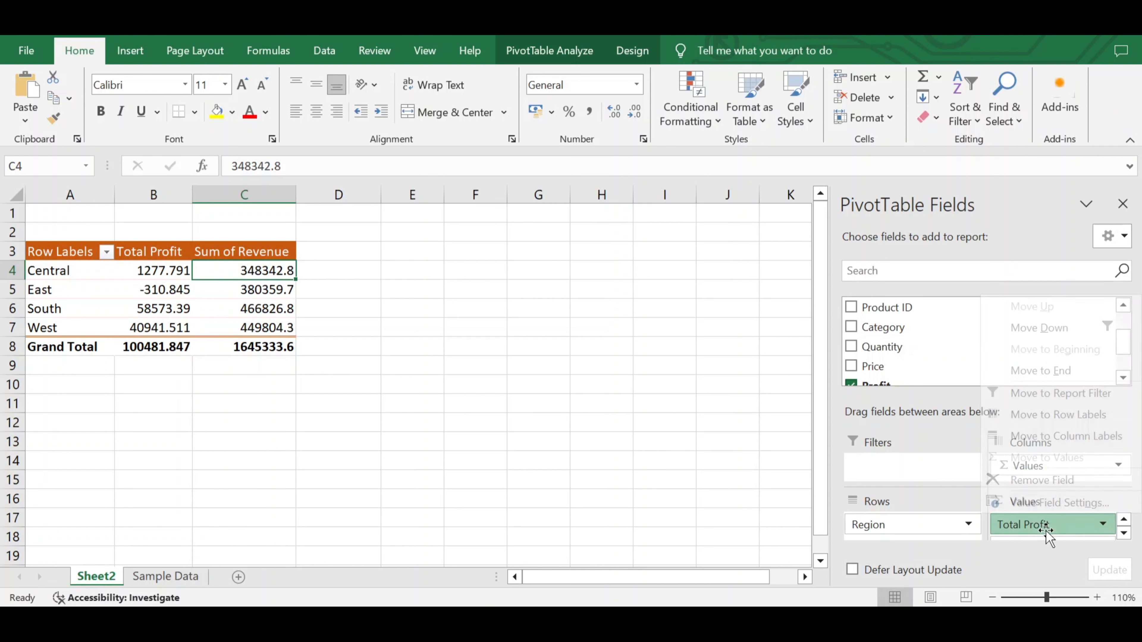
left_click(1124, 534)
left_click(1123, 534)
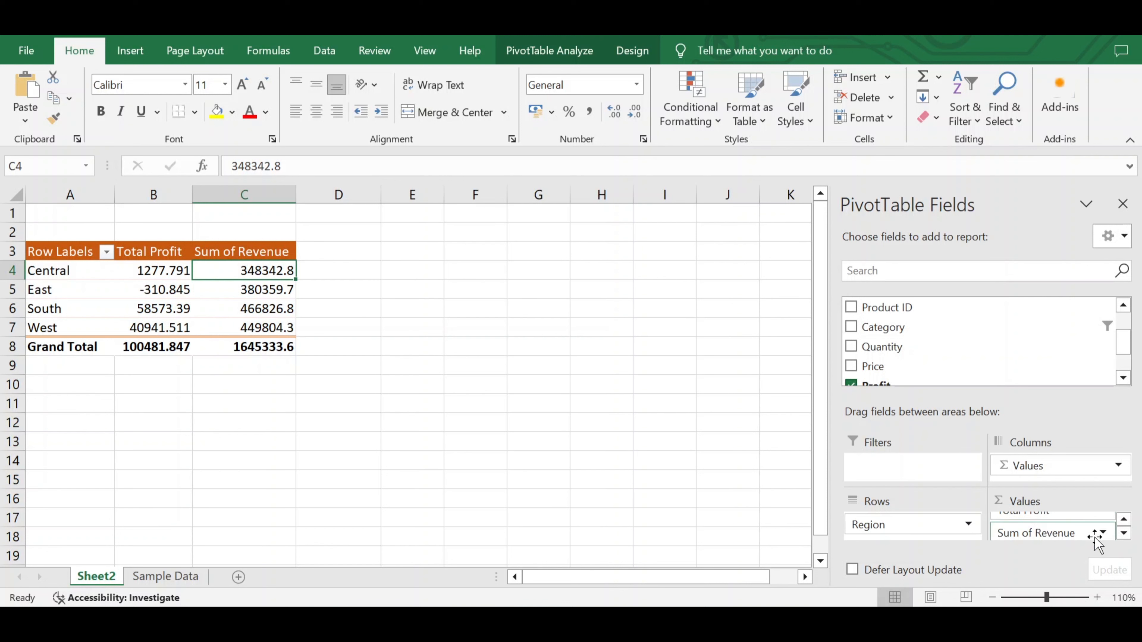
left_click(1103, 533)
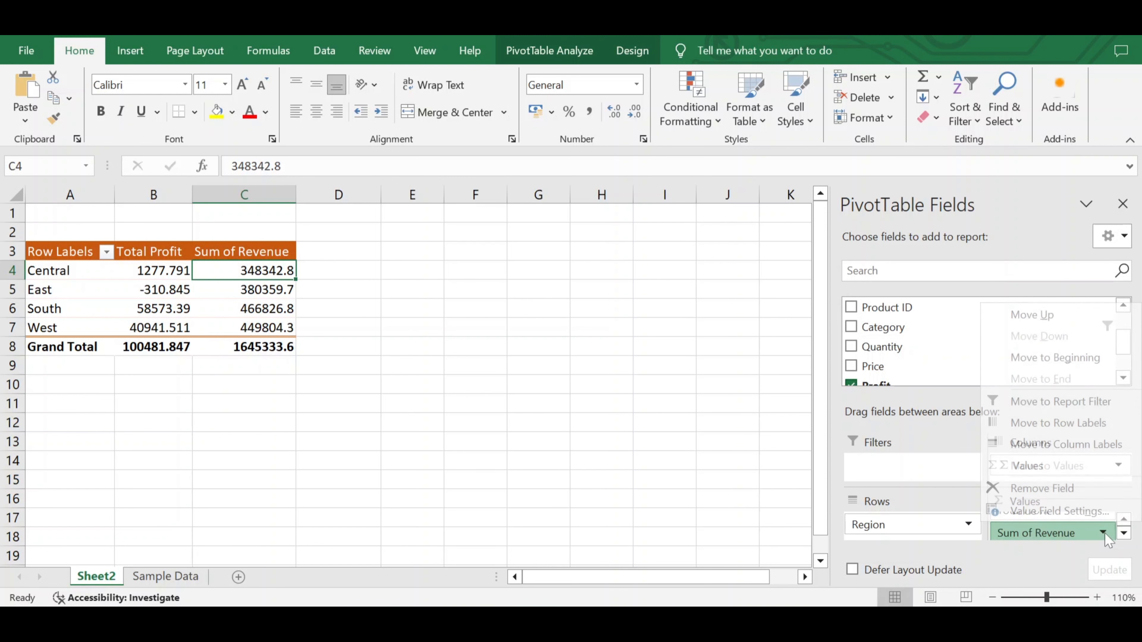
left_click(1061, 512)
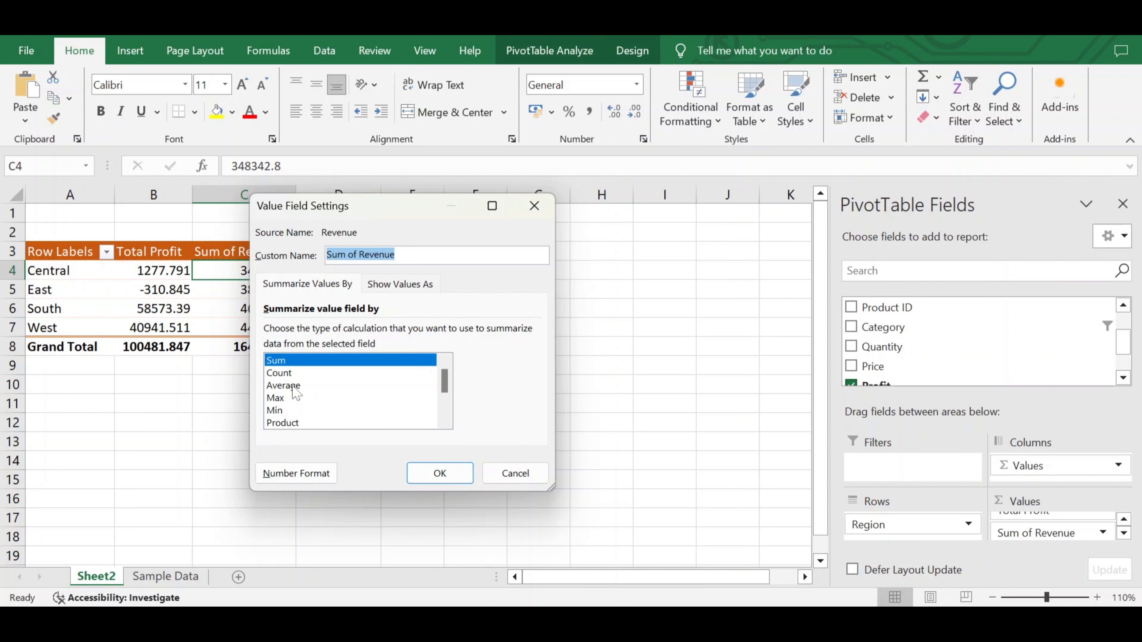
left_click(281, 374)
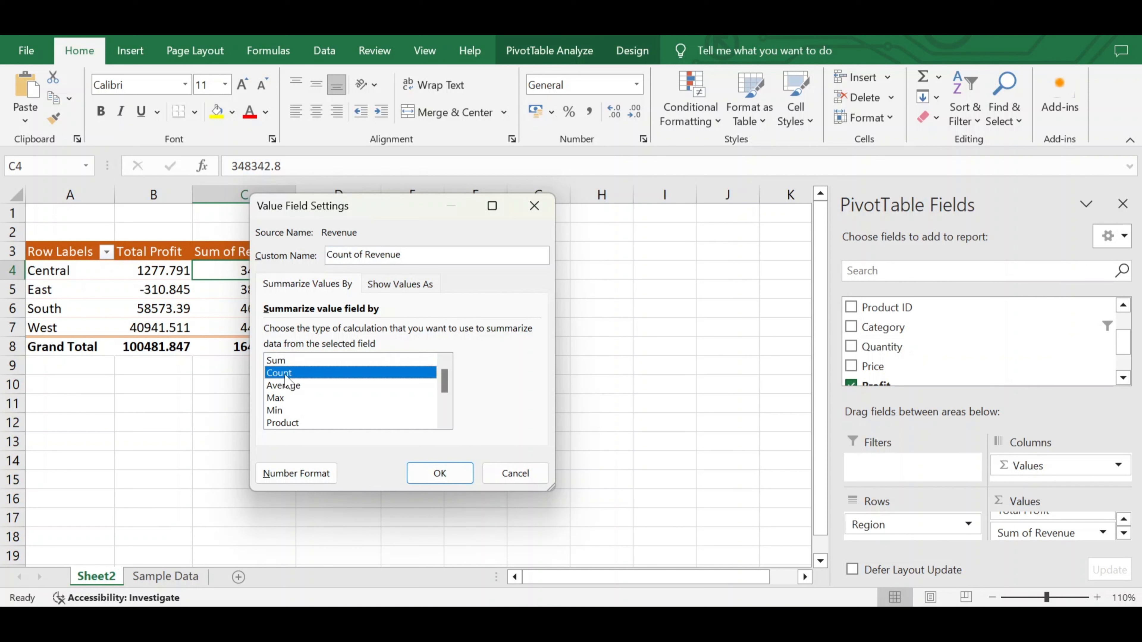
left_click(445, 409)
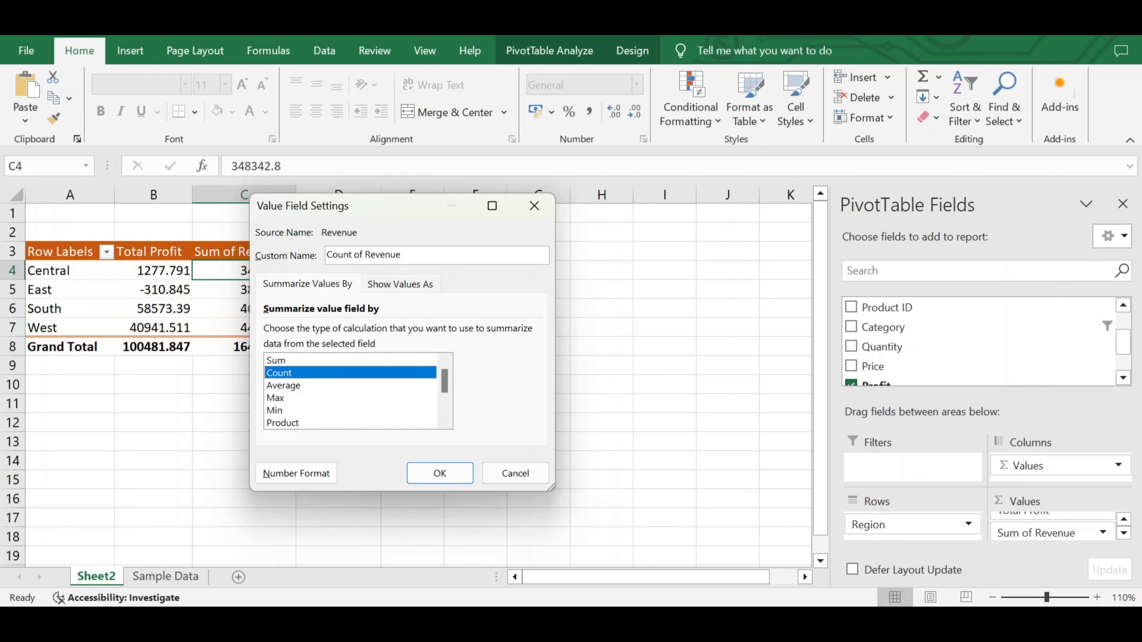
left_click_drag(329, 254, 362, 254)
left_click(365, 254)
left_click_drag(326, 255, 344, 254)
left_click(290, 386)
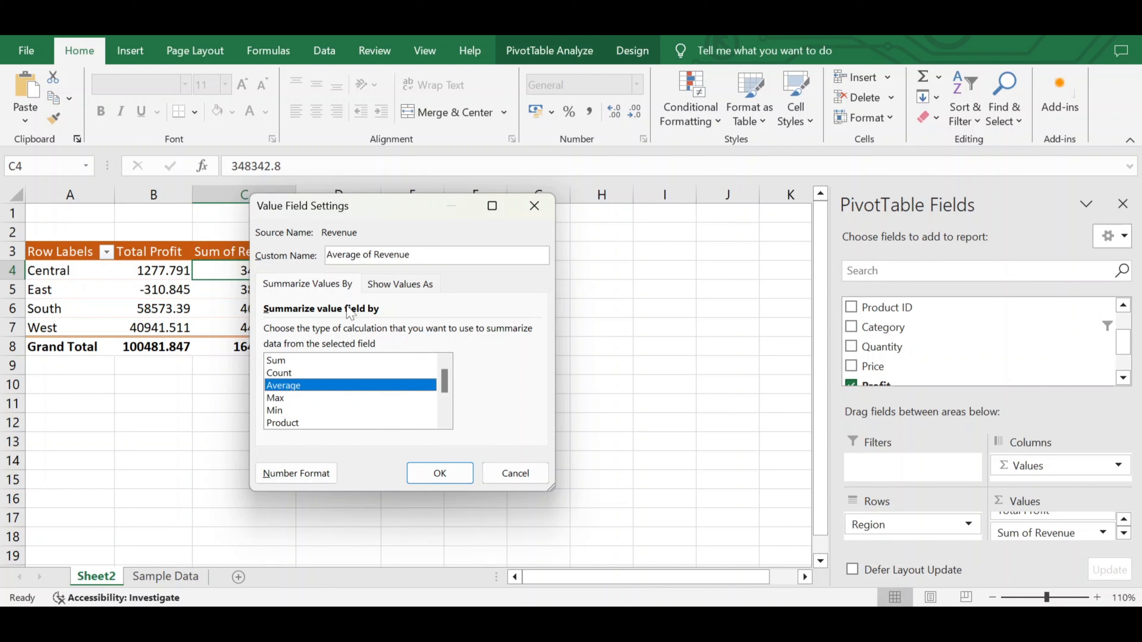
left_click(438, 472)
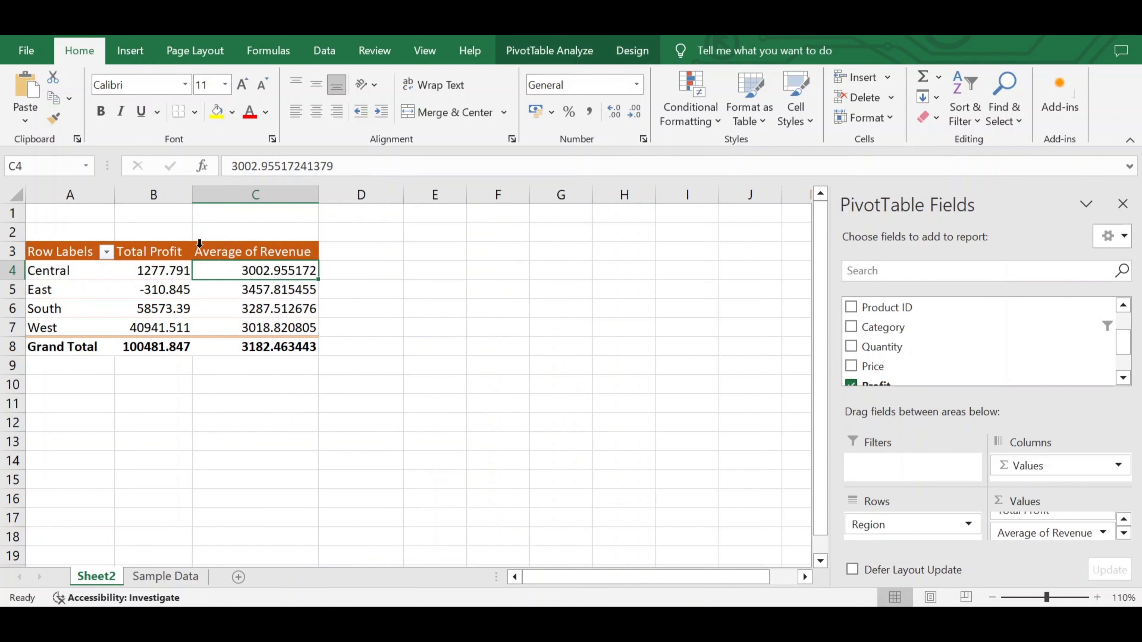
- Add the Revenue field to the PivotTable values a second time, ahead of Average of Revenue
left_click(245, 251)
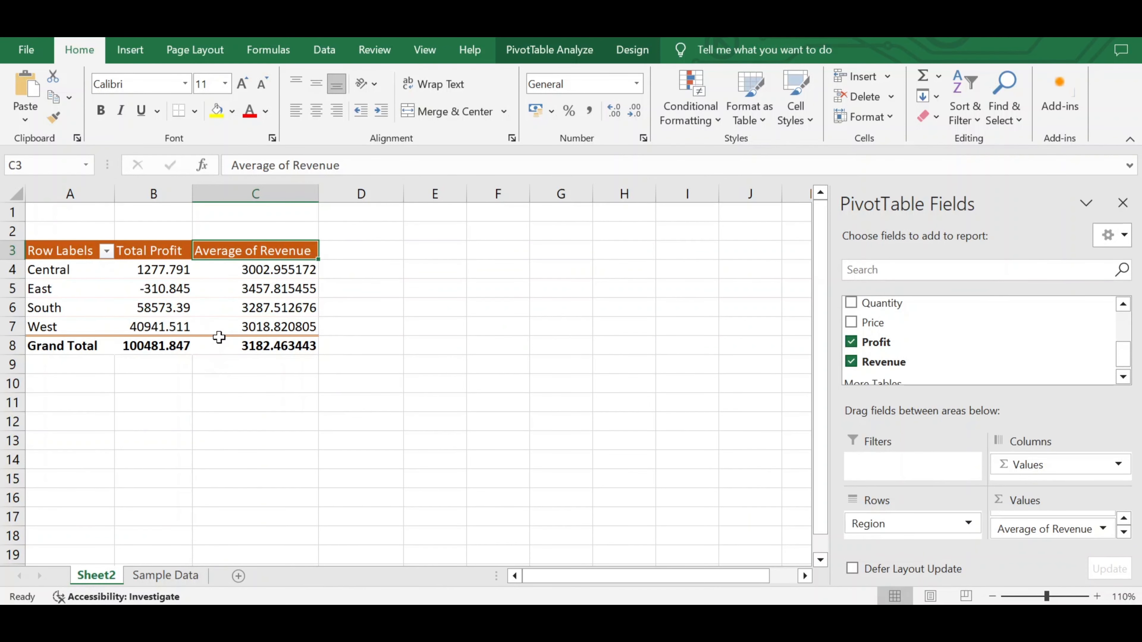
mouse_move(219, 337)
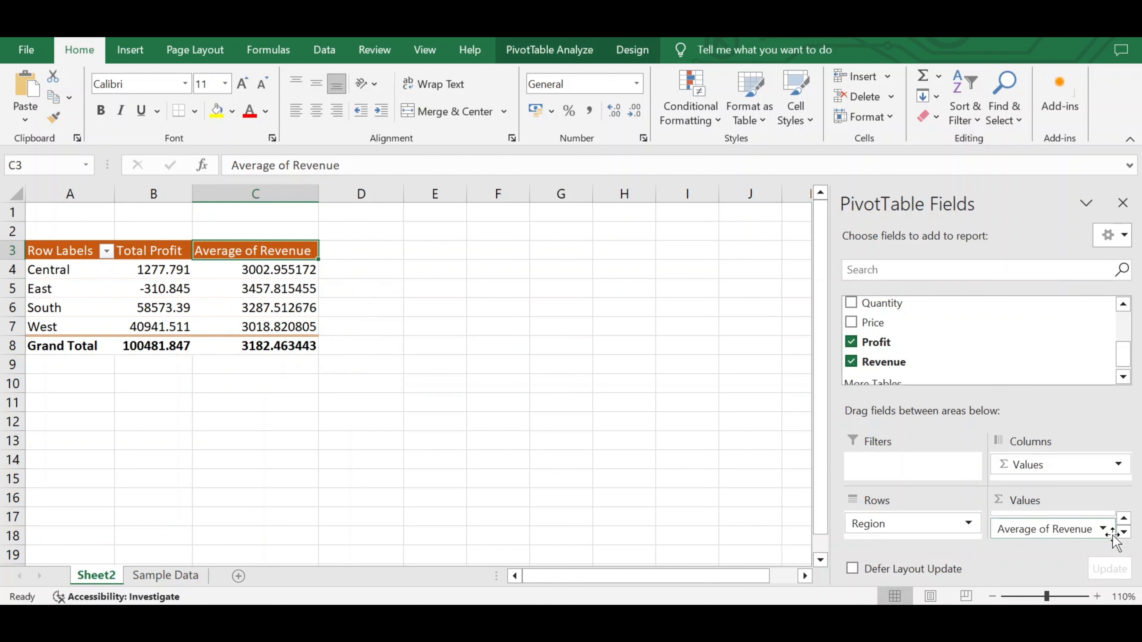
left_click_drag(961, 367, 1053, 535)
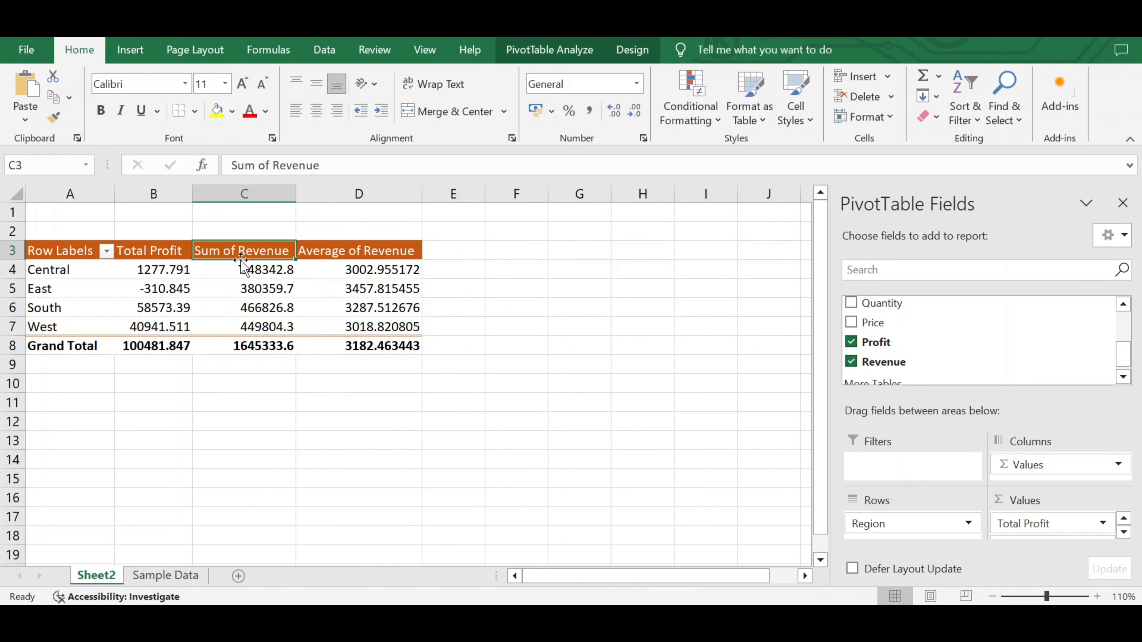
- Show the Sum of Revenue values as % of Grand Total
left_click(1123, 533)
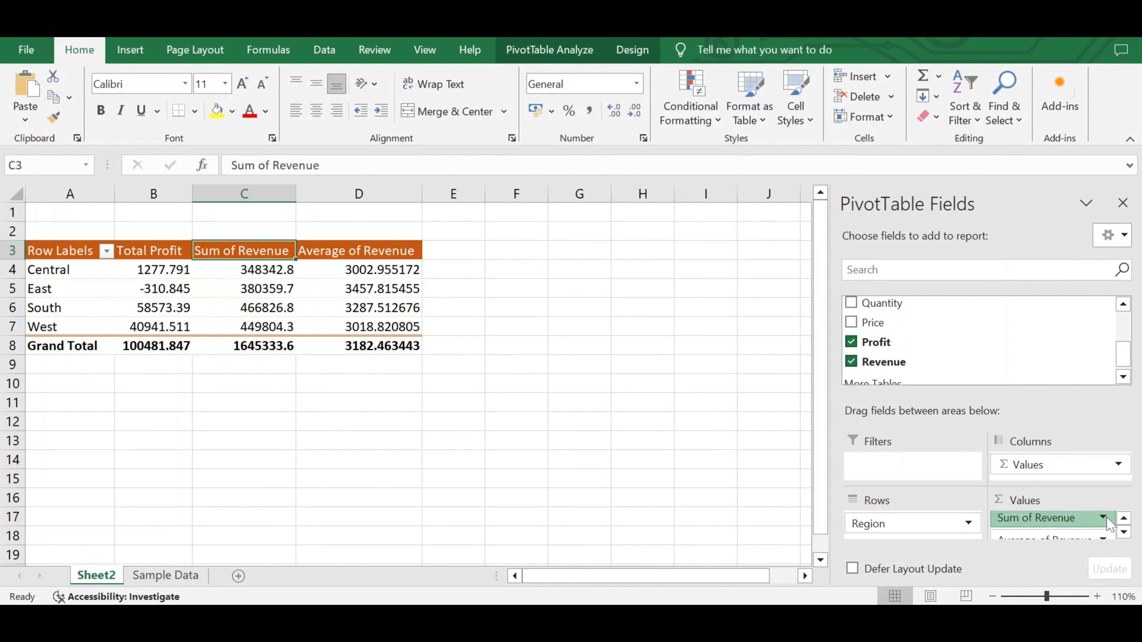
left_click(1106, 518)
left_click(1071, 503)
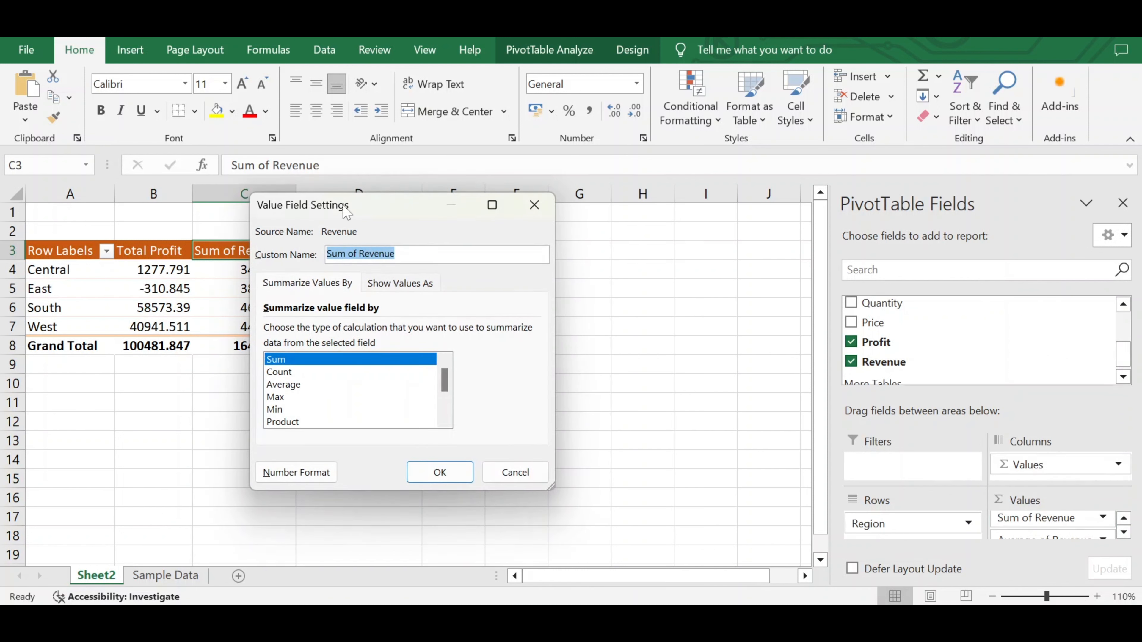
left_click(394, 286)
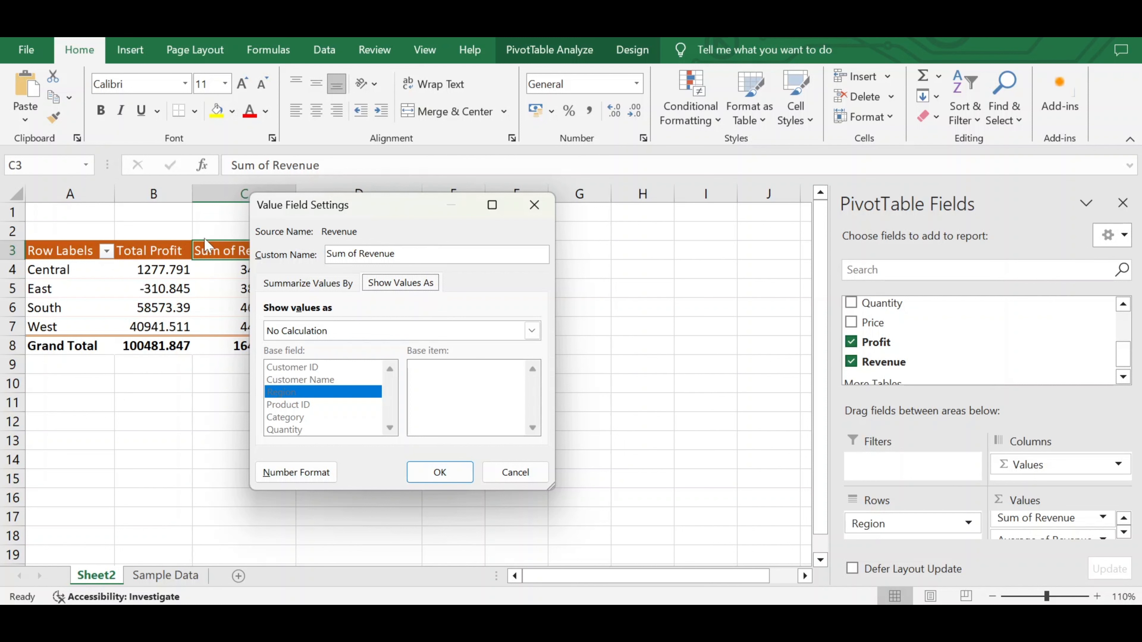
left_click(330, 334)
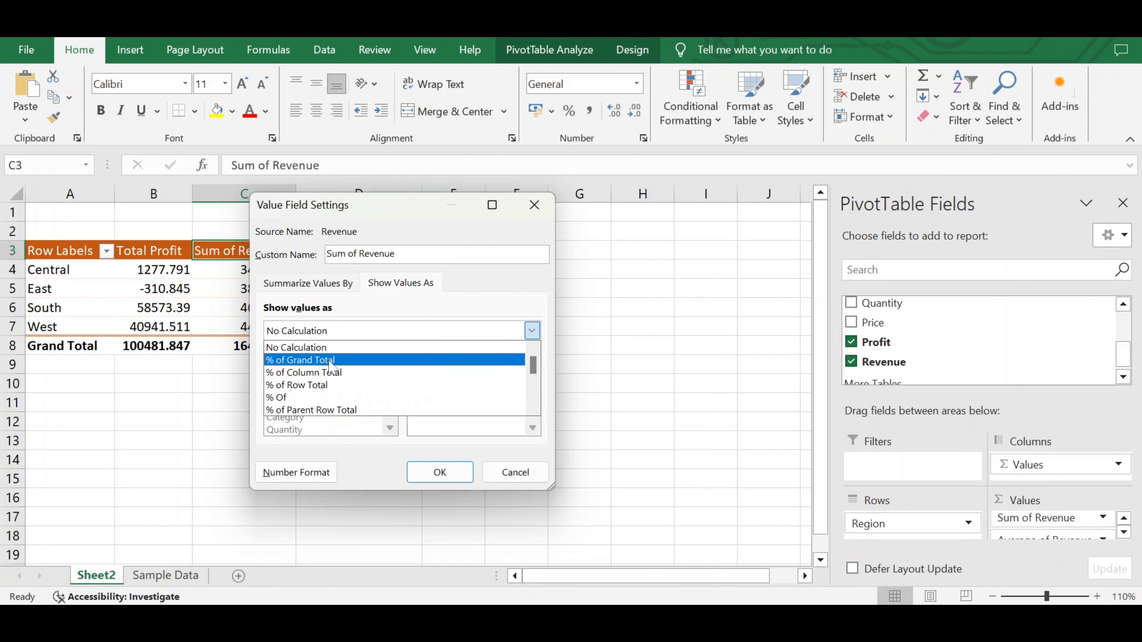
left_click(330, 360)
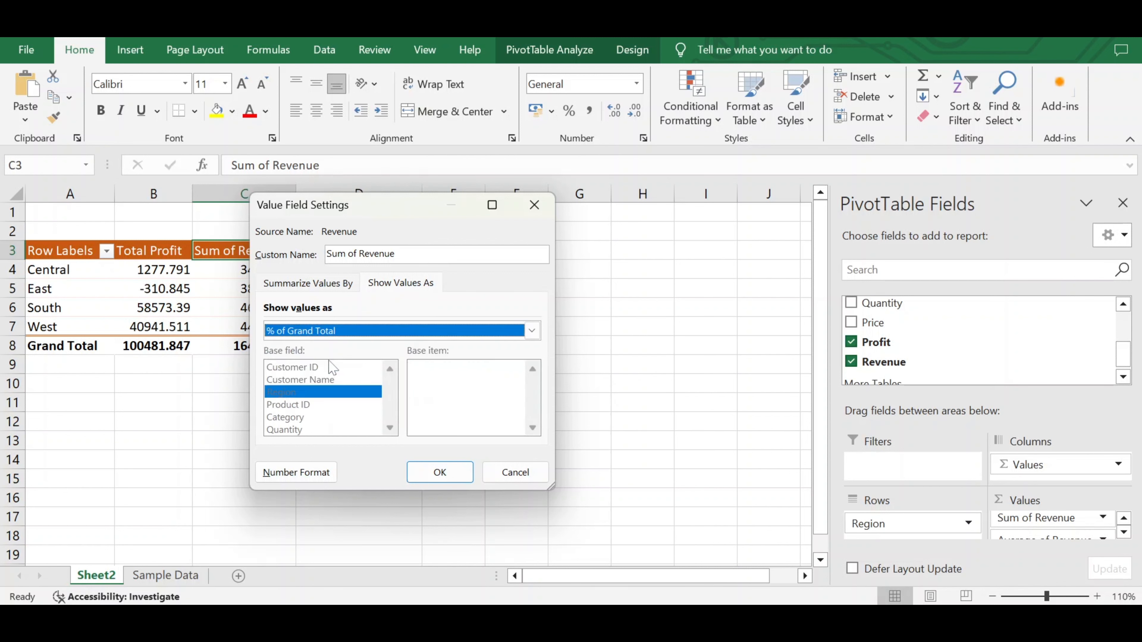
left_click(440, 473)
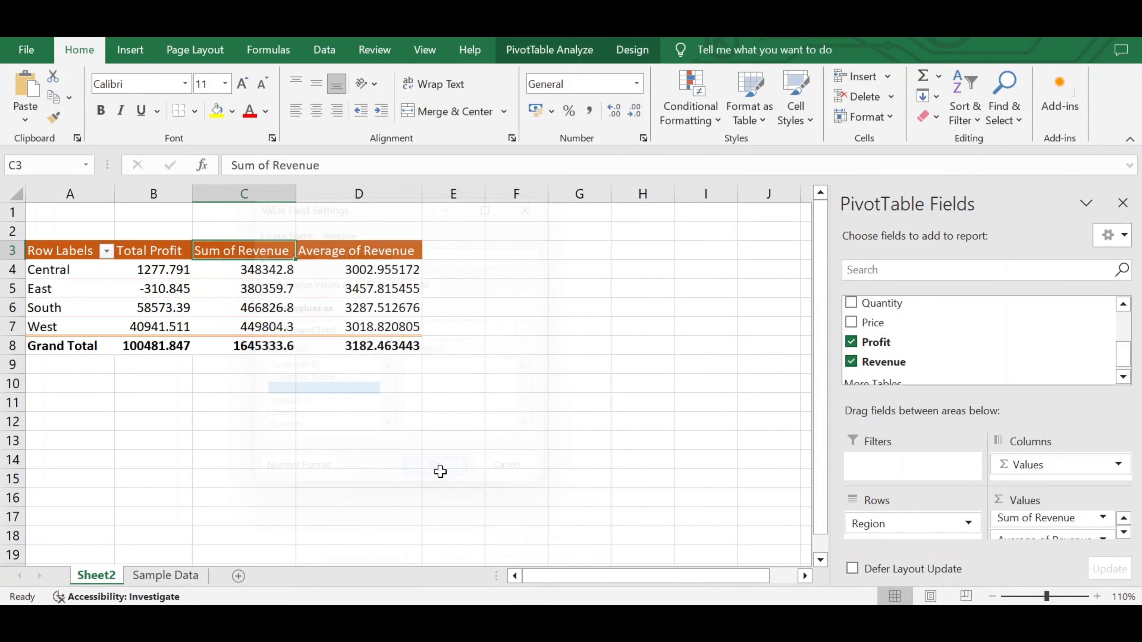
- Examine each region's share of revenue in the Sum of Revenue column alongside the average revenue values
left_click(239, 270)
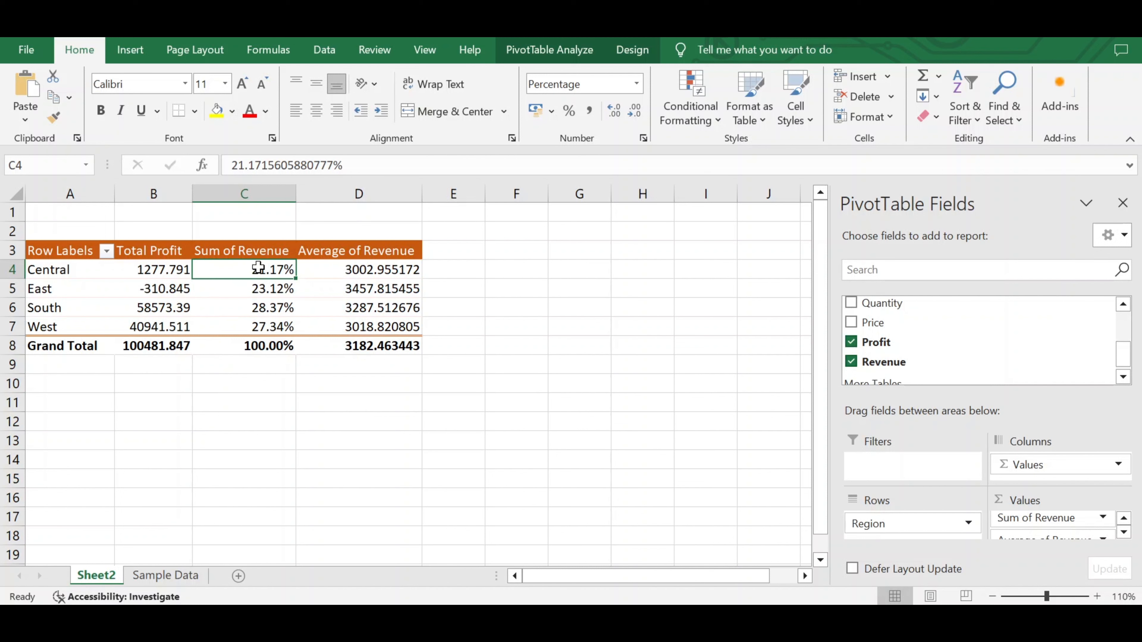
mouse_move(257, 268)
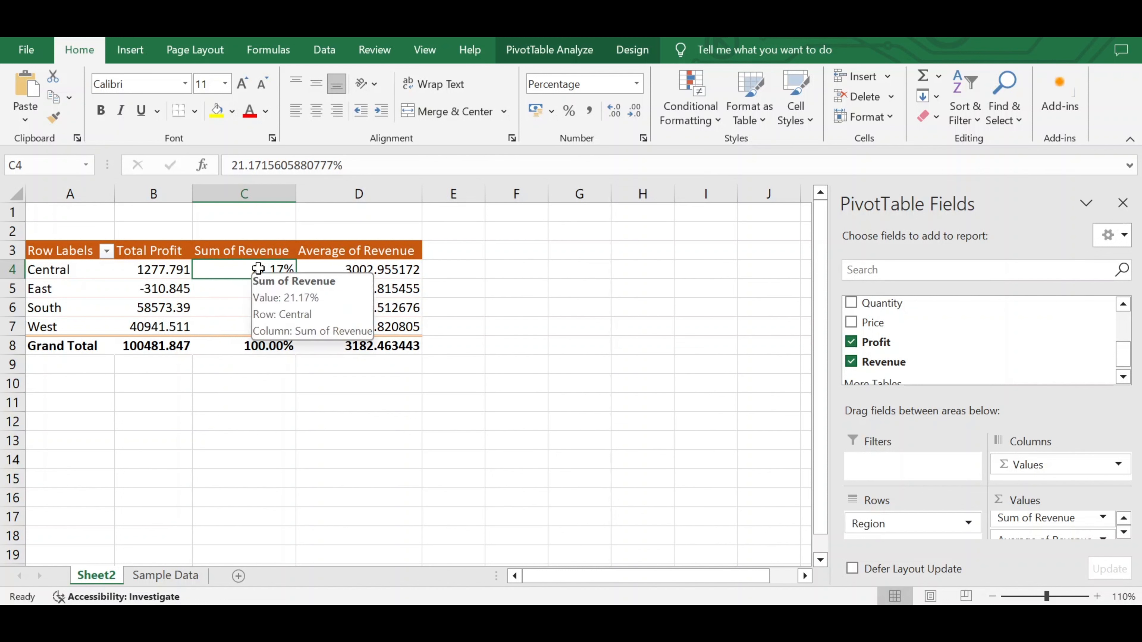
left_click(40, 271)
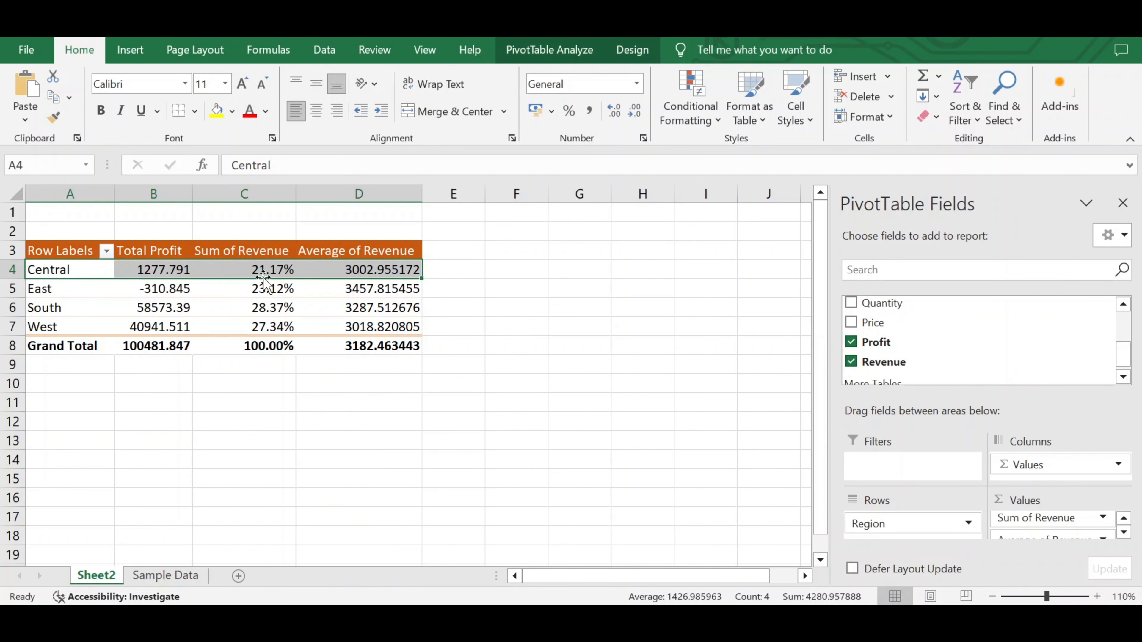
left_click(366, 292)
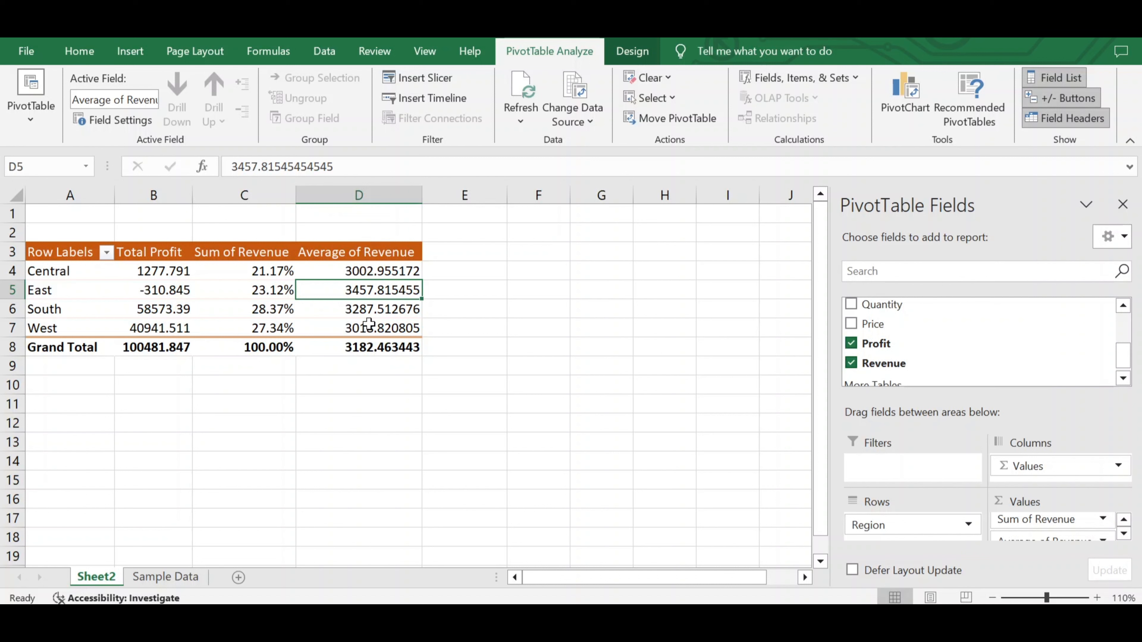
left_click(251, 270)
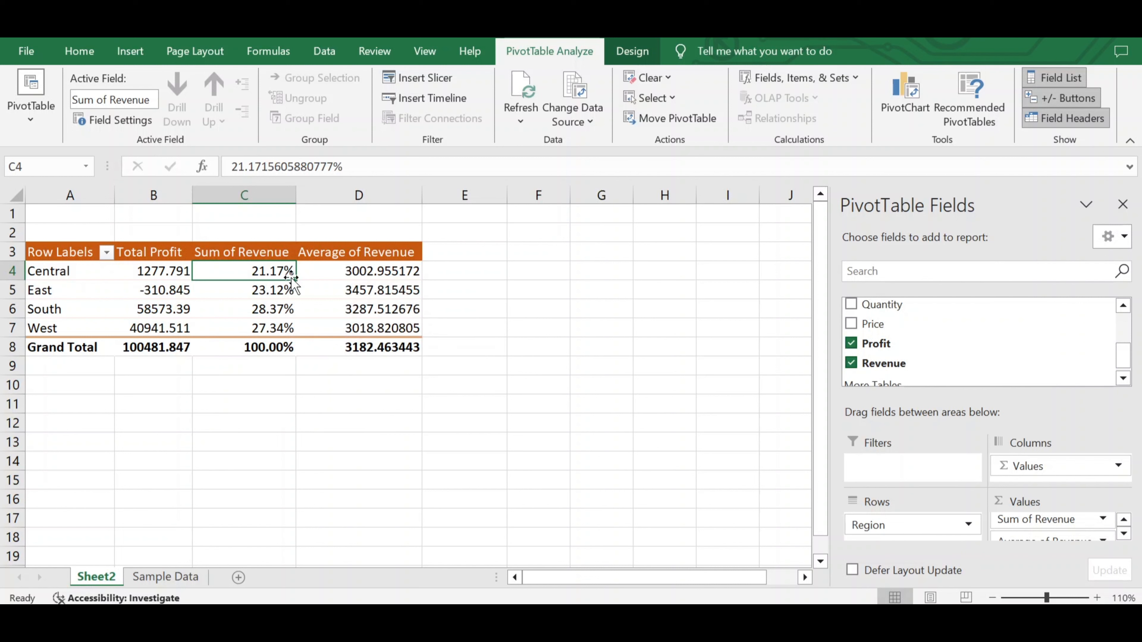
- Begin a new calculated field for the PivotTable and name it Cost
mouse_move(254, 270)
mouse_move(255, 308)
mouse_move(357, 338)
left_click(369, 290)
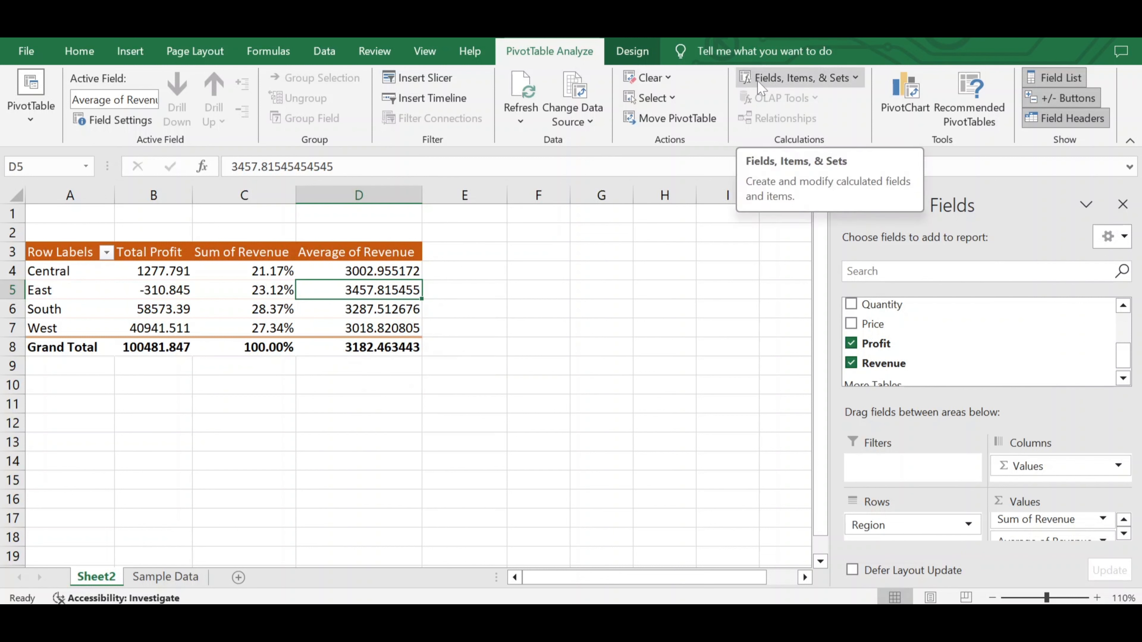
left_click(842, 82)
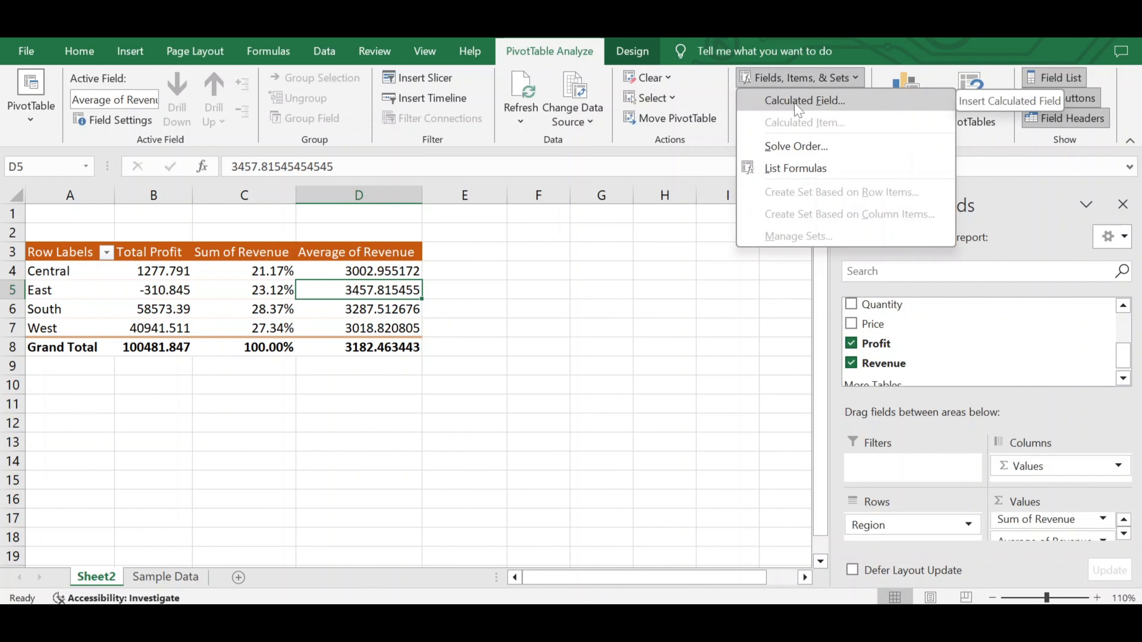
left_click(834, 102)
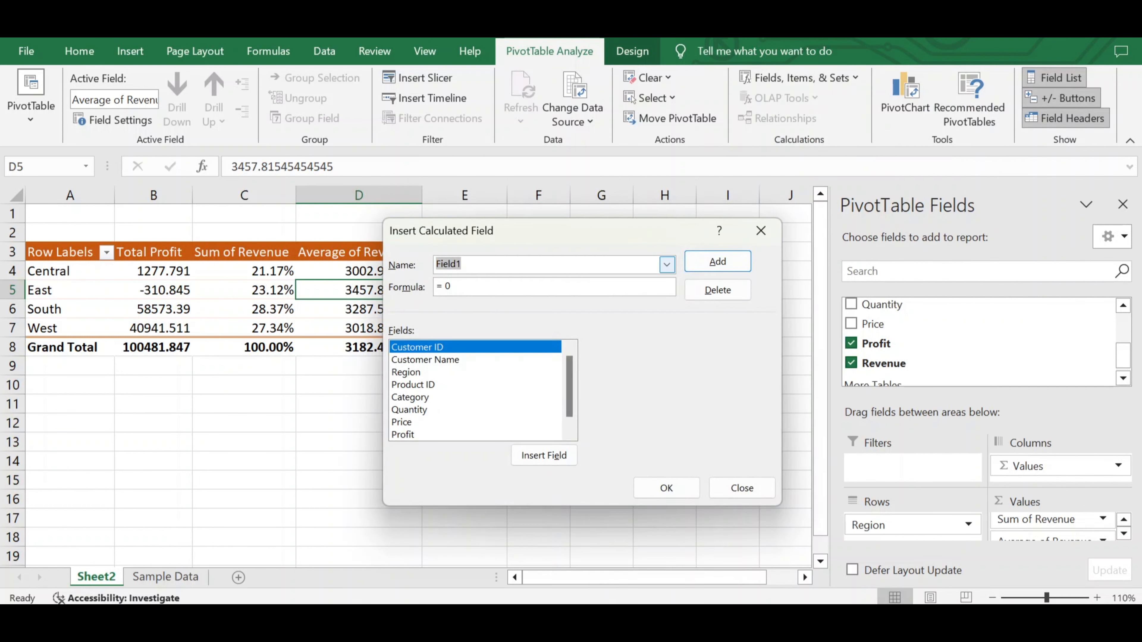
type("Cost")
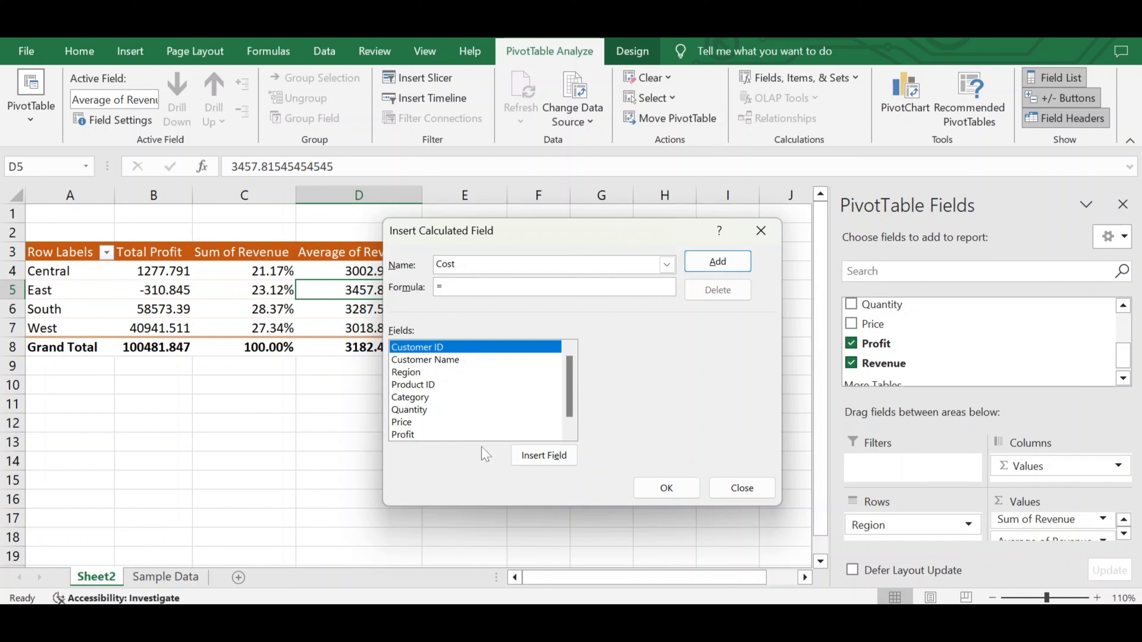
- Define the Cost formula as Revenue - Profit and add the calculated field to the PivotTable
left_click(569, 433)
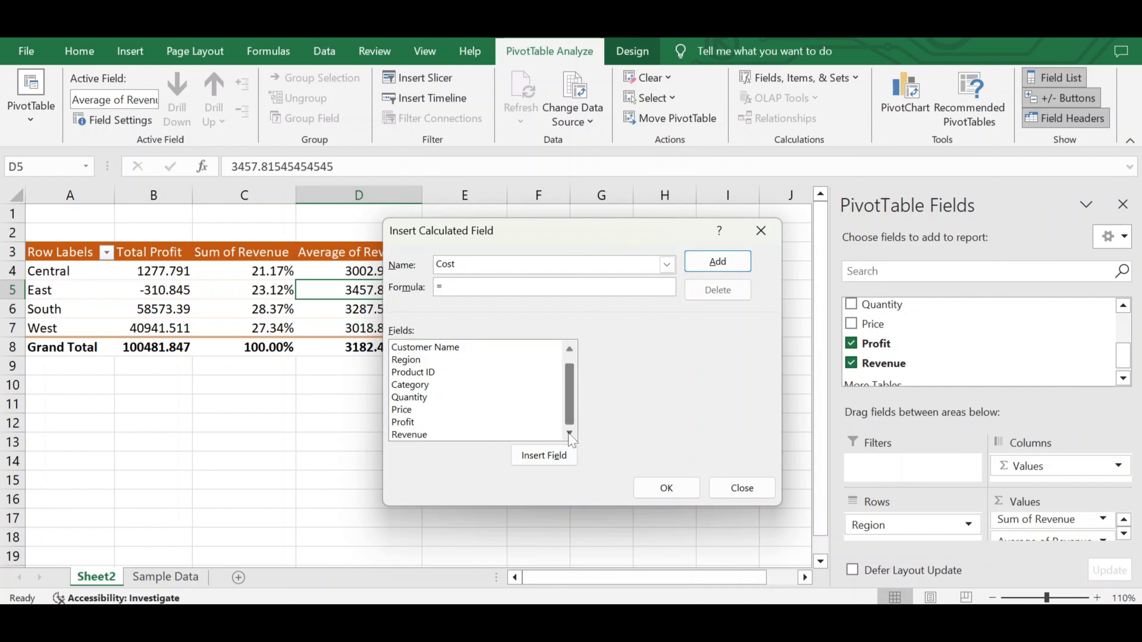
left_click(415, 435)
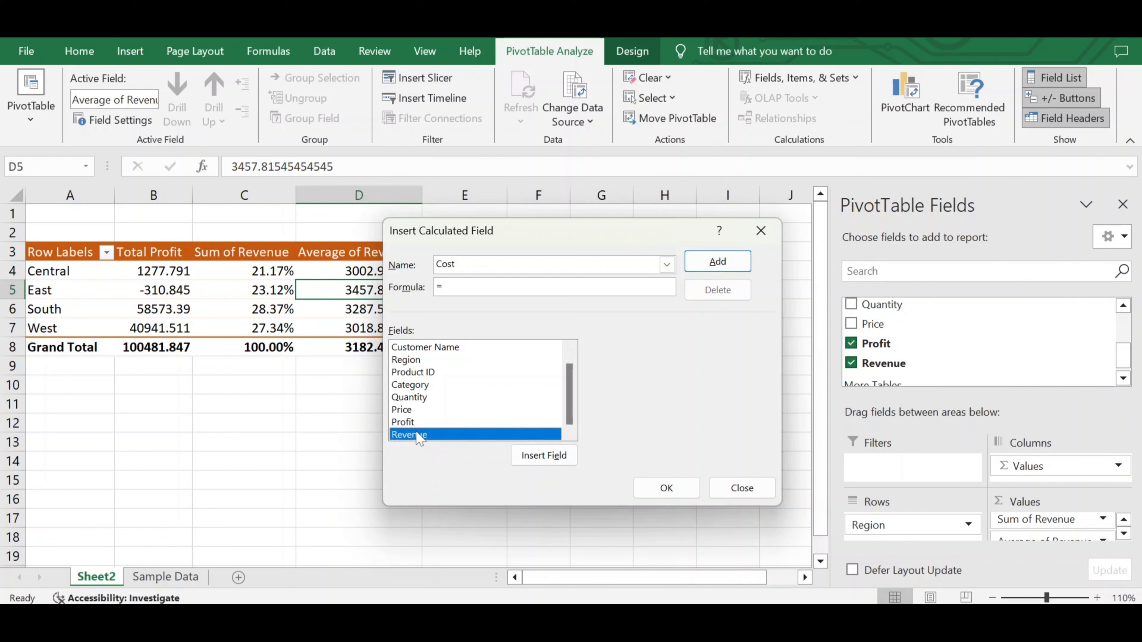
left_click(541, 457)
left_click(420, 422)
left_click(542, 456)
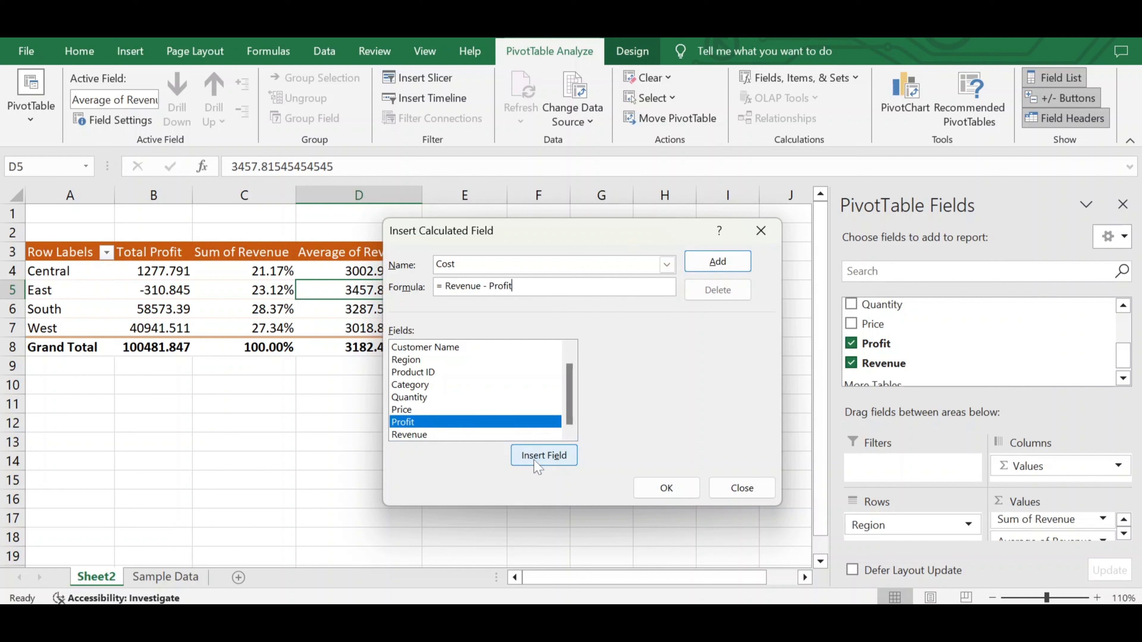
left_click(717, 264)
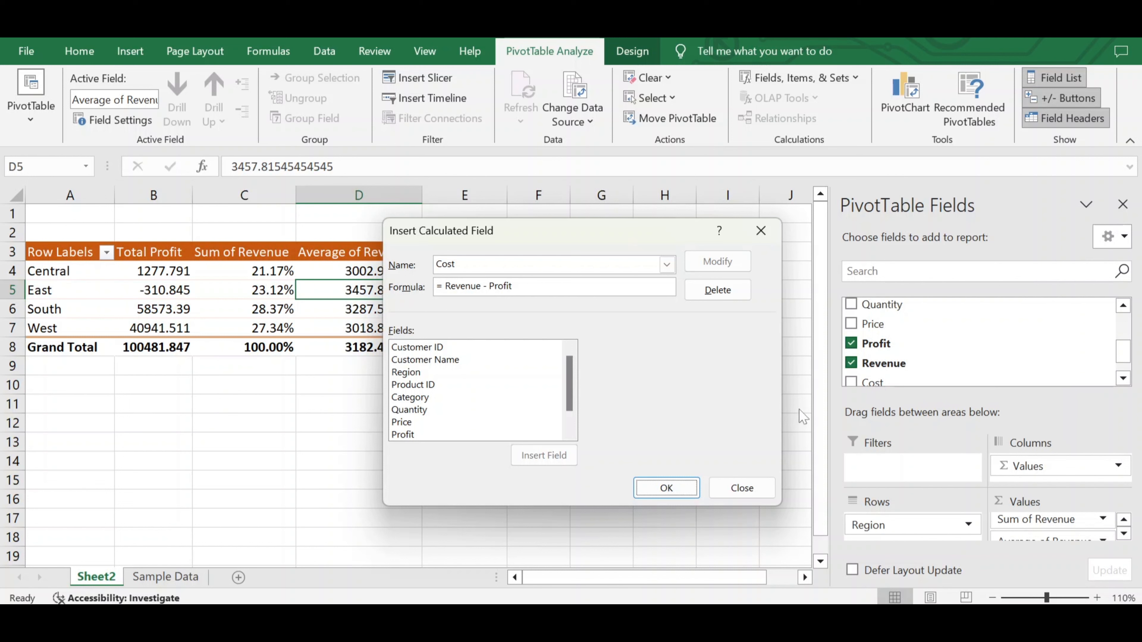
left_click(667, 489)
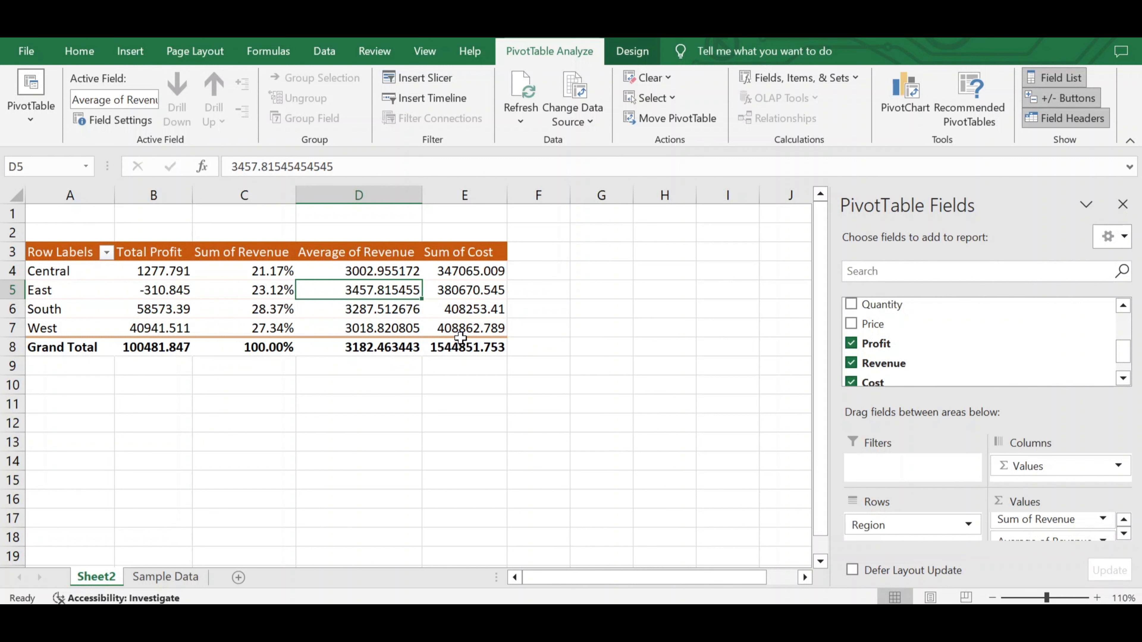
- Delete the Cost calculated field from the PivotTable
left_click(465, 278)
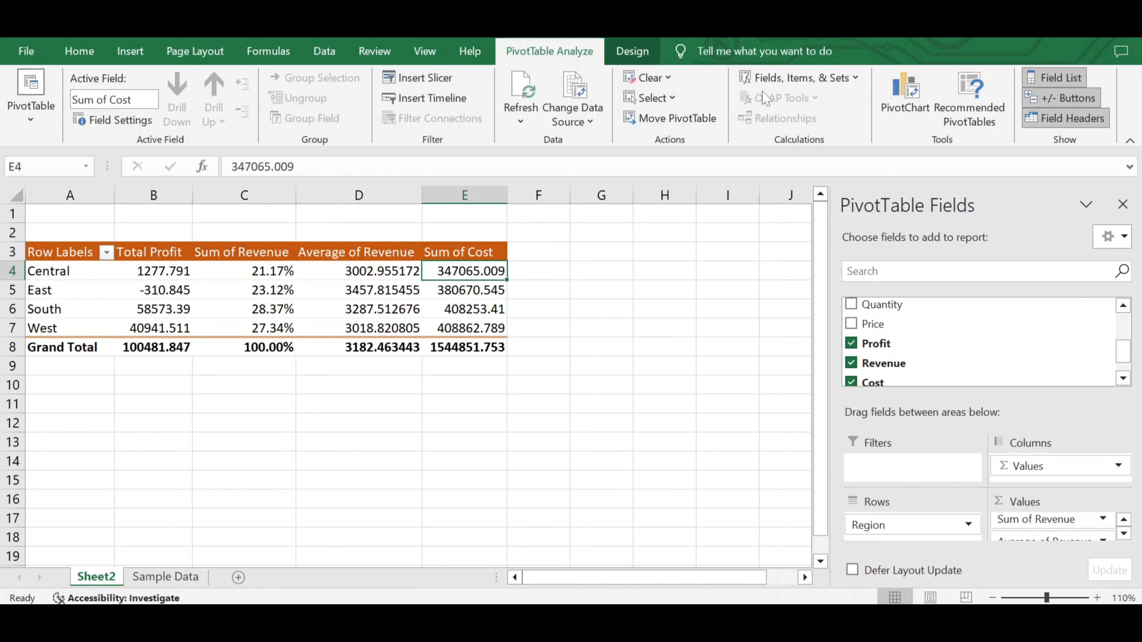
left_click(855, 80)
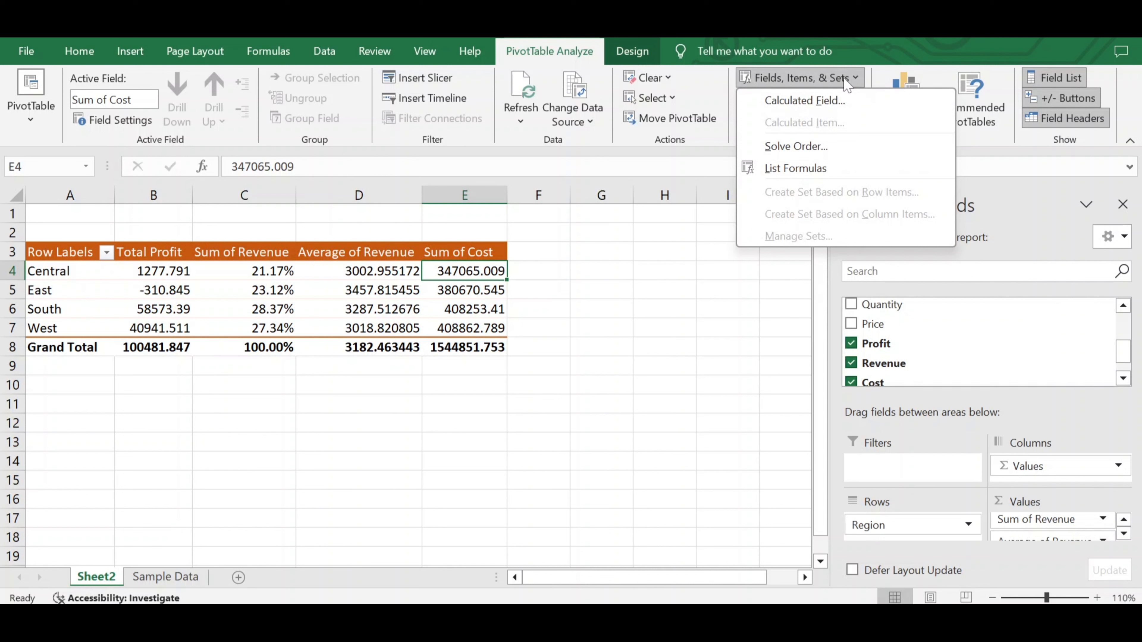
left_click(827, 100)
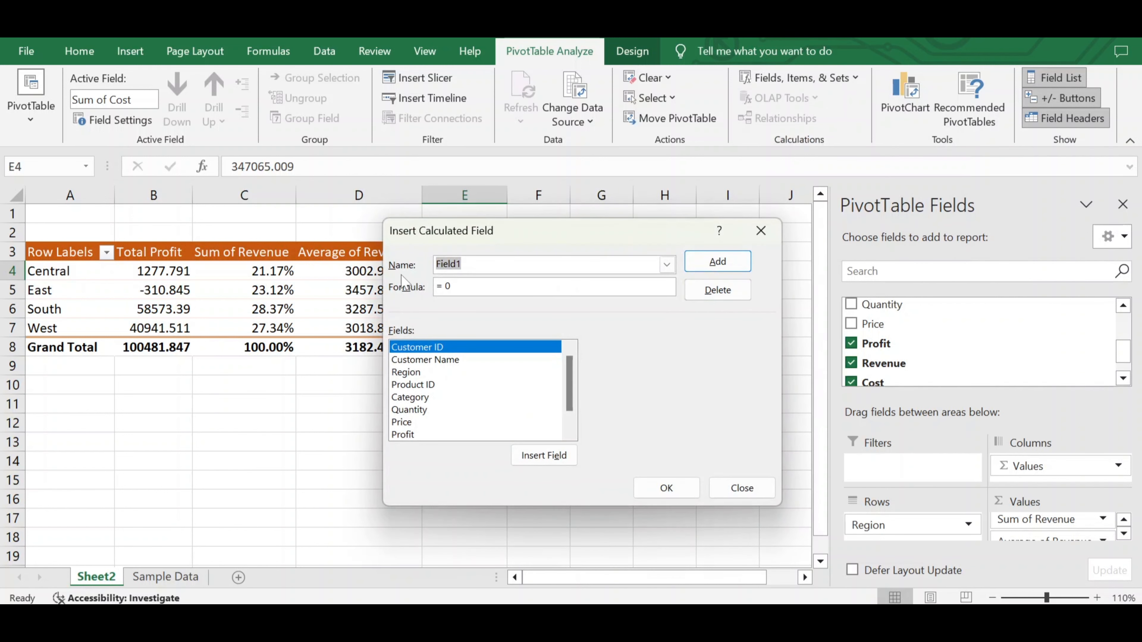
left_click(667, 265)
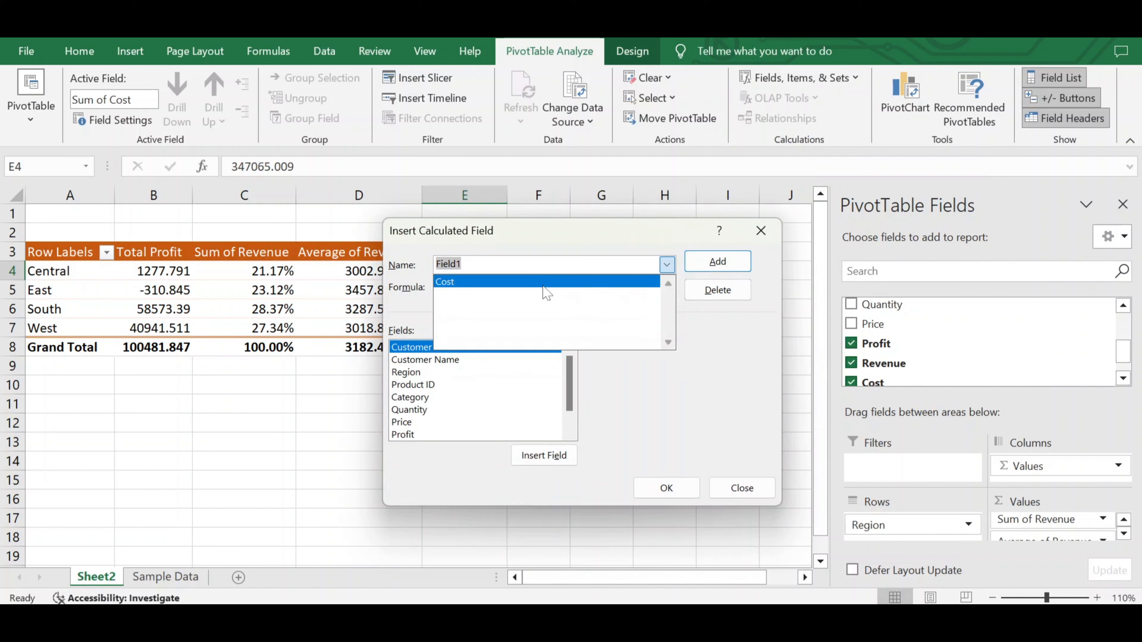
left_click(541, 288)
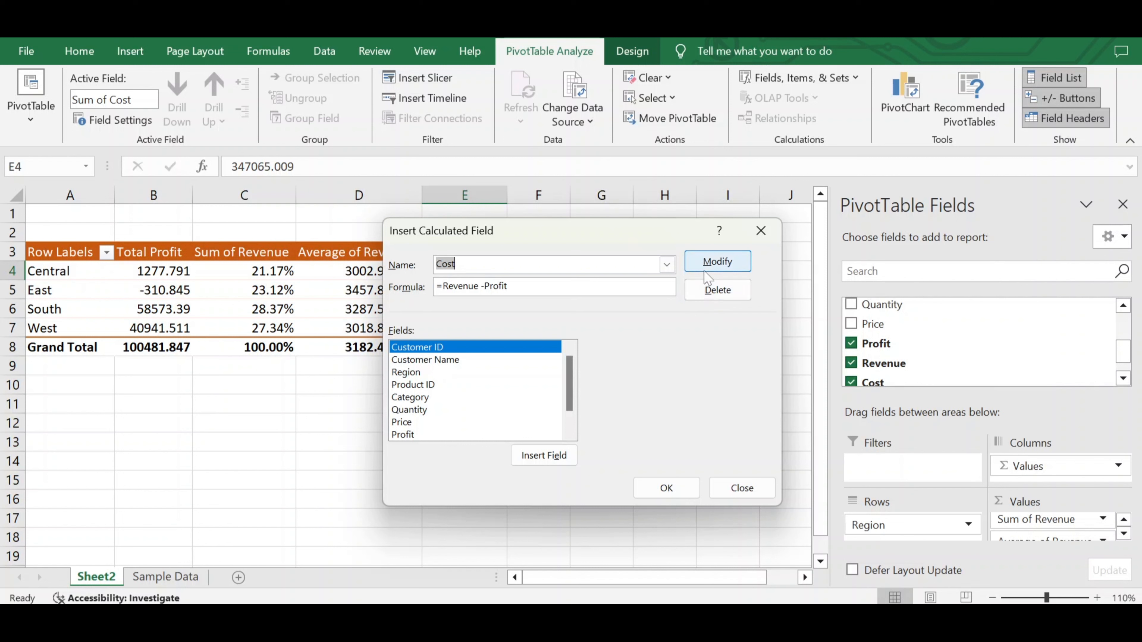
left_click(723, 298)
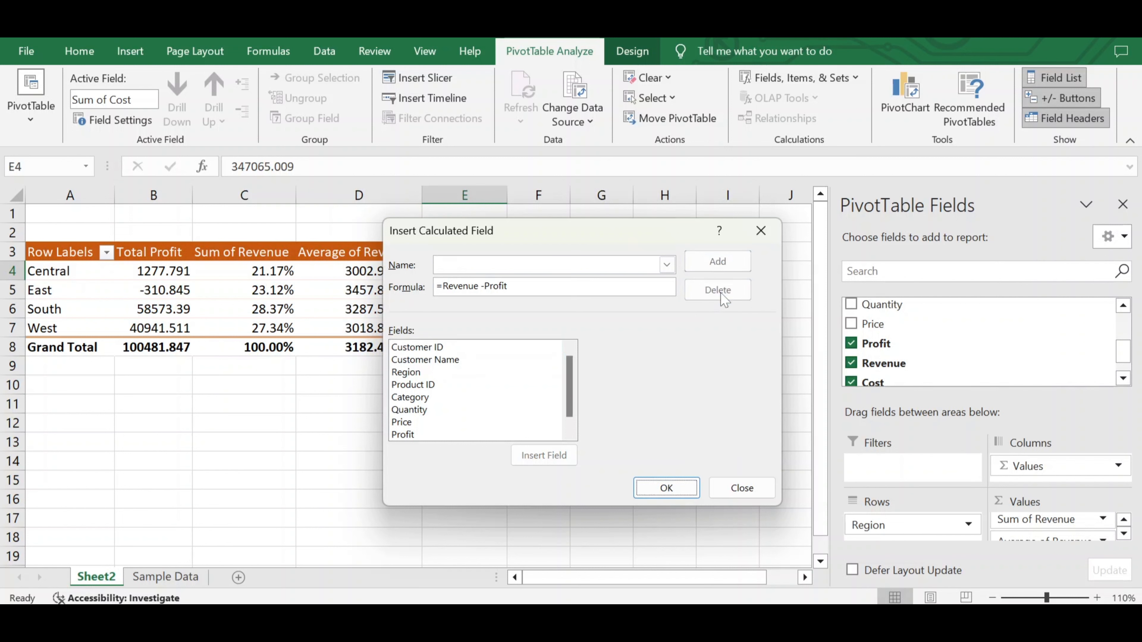
left_click(666, 487)
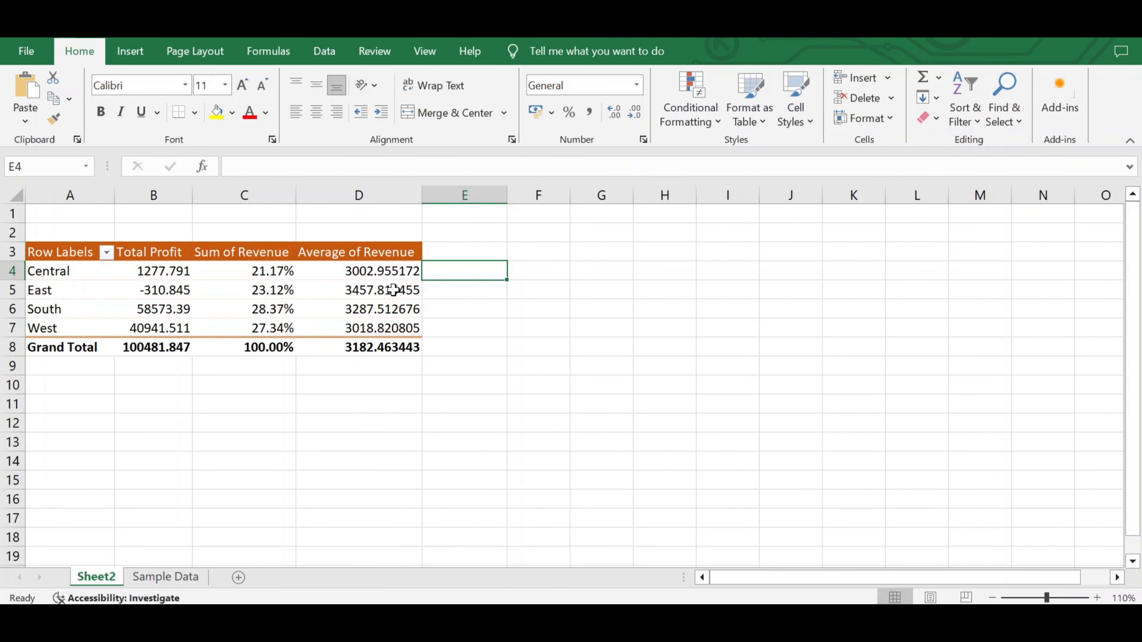
- Copy the entire PivotTable in A3:D8 and paste the duplicate starting at cell A11
mouse_move(382, 345)
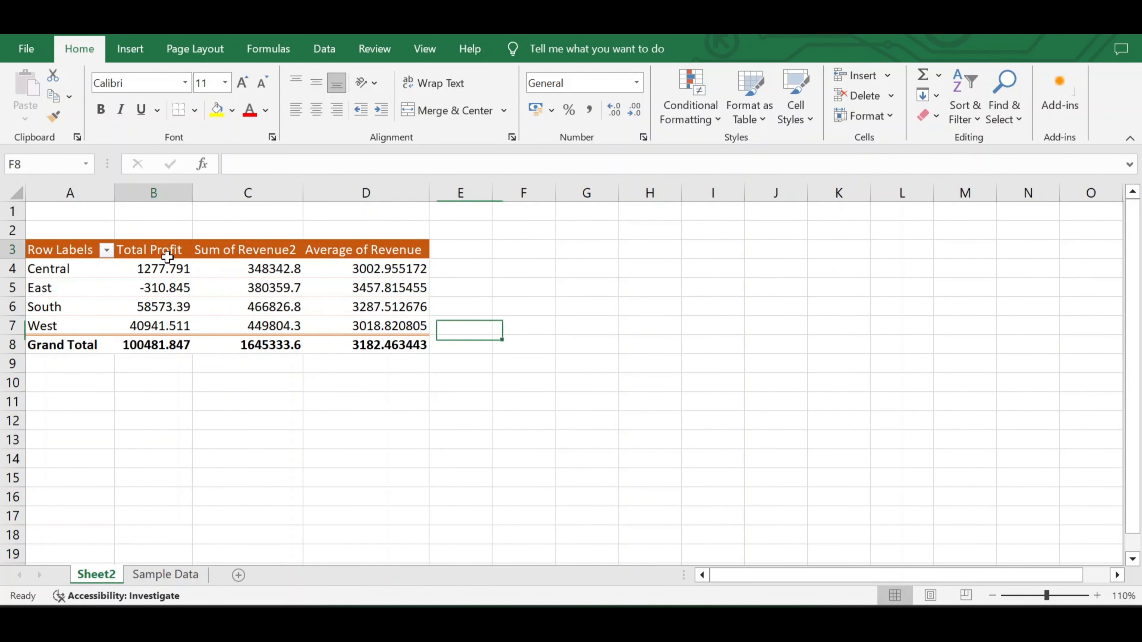
left_click(152, 250)
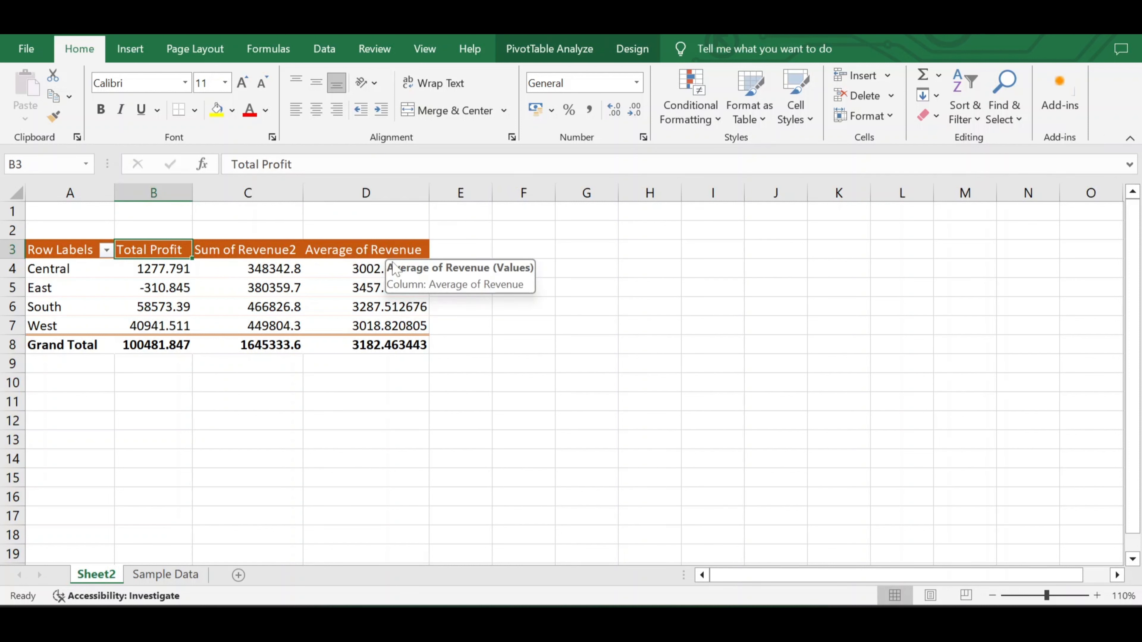
left_click(56, 253)
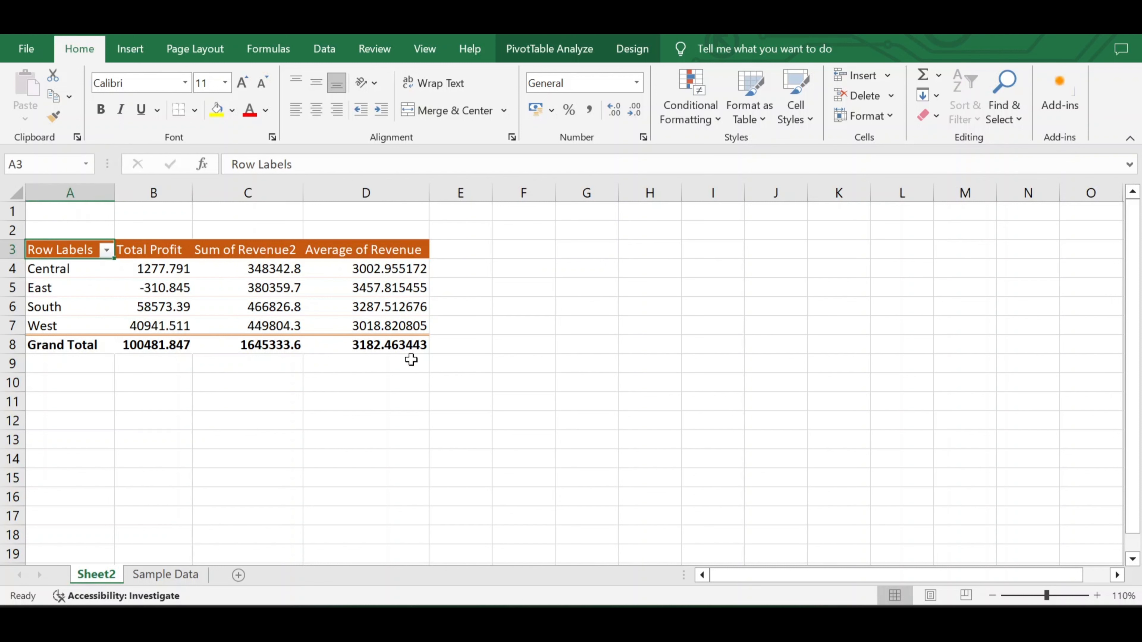
left_click(414, 344, "shift")
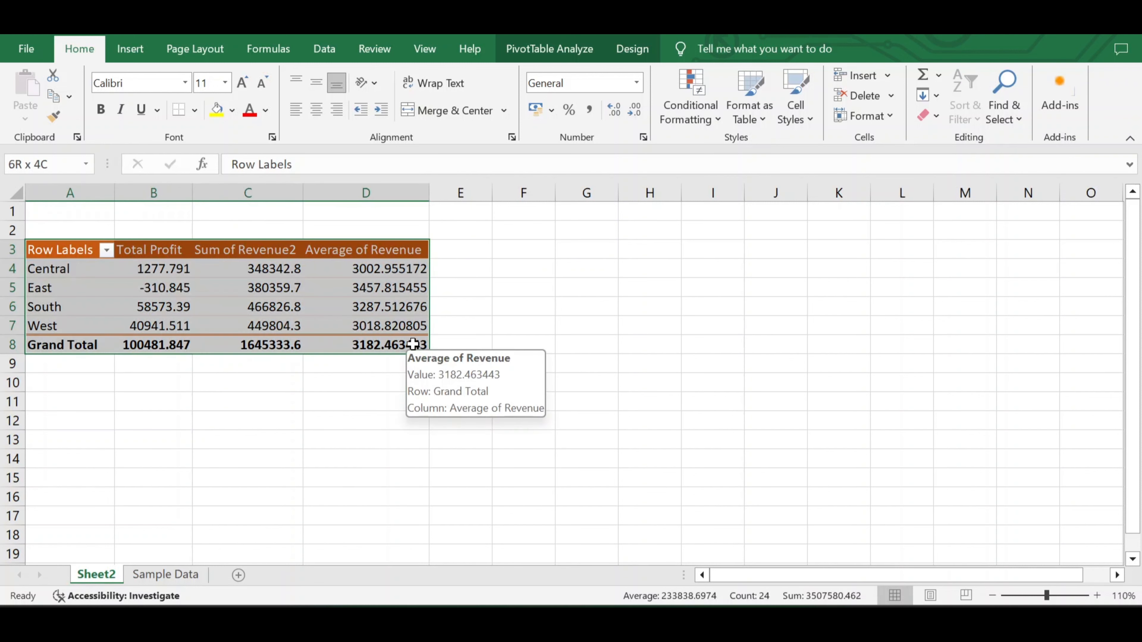
key("ctrl+c")
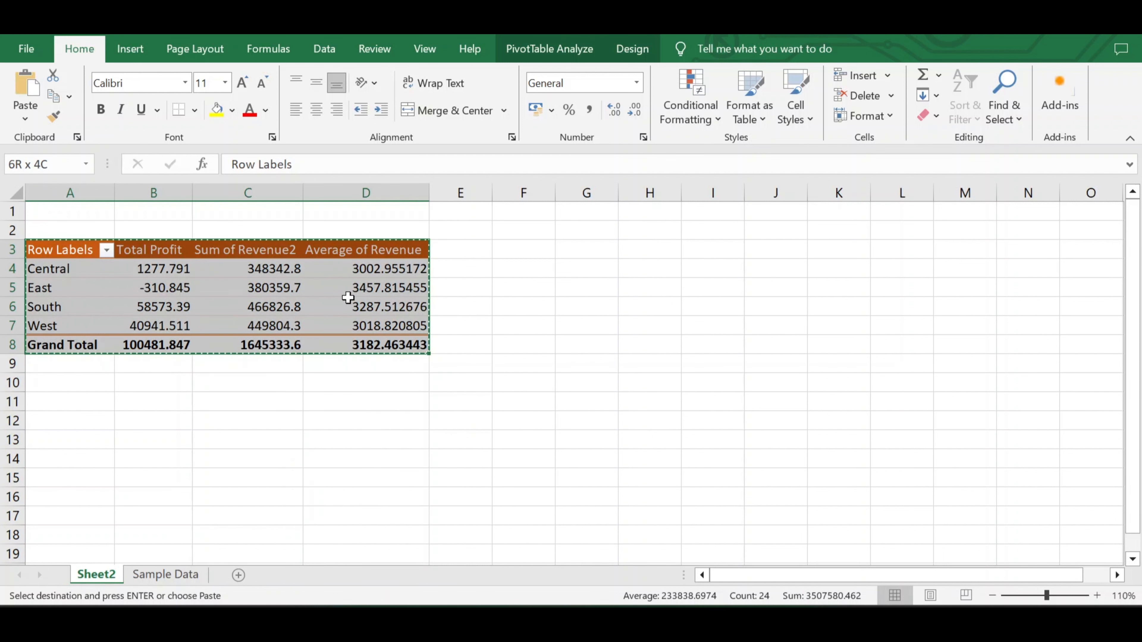
left_click(92, 400)
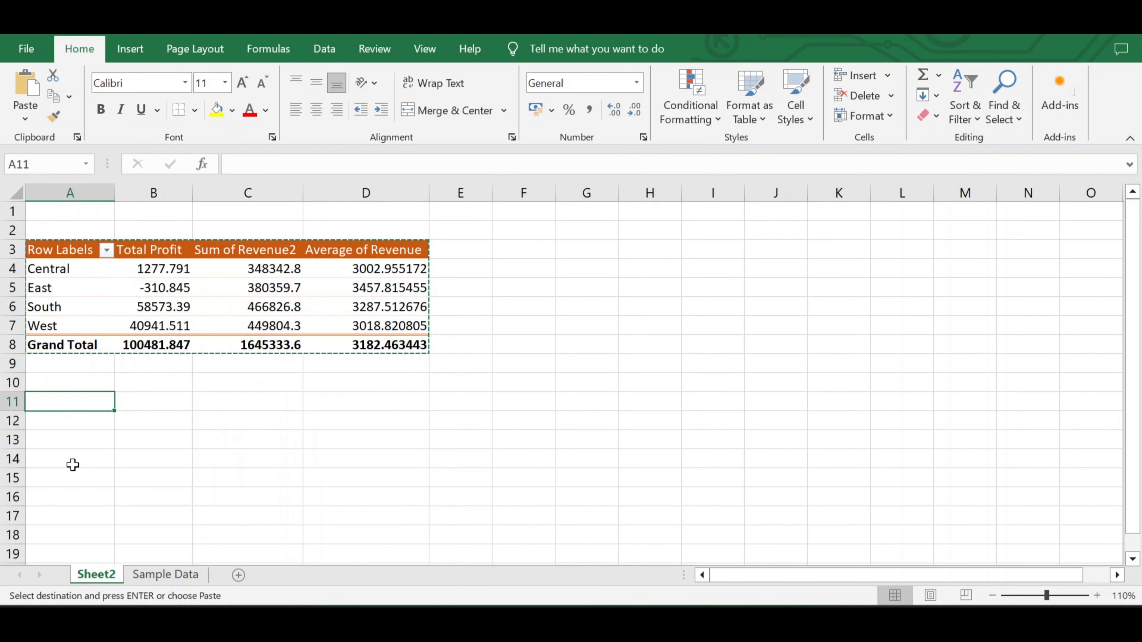
key("Return")
left_click(523, 364)
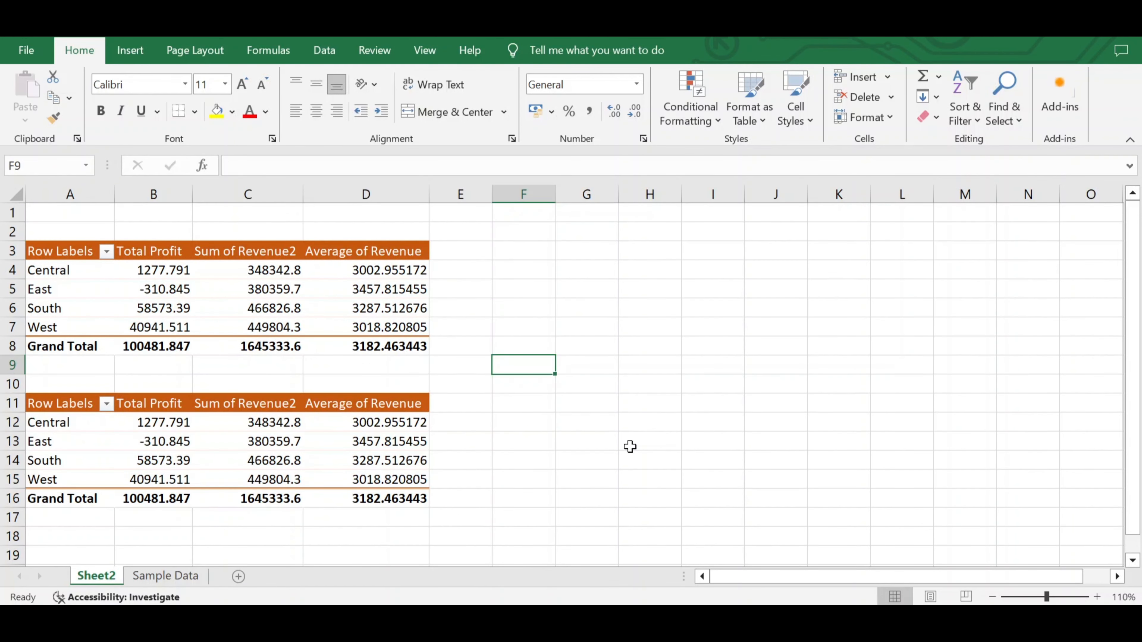